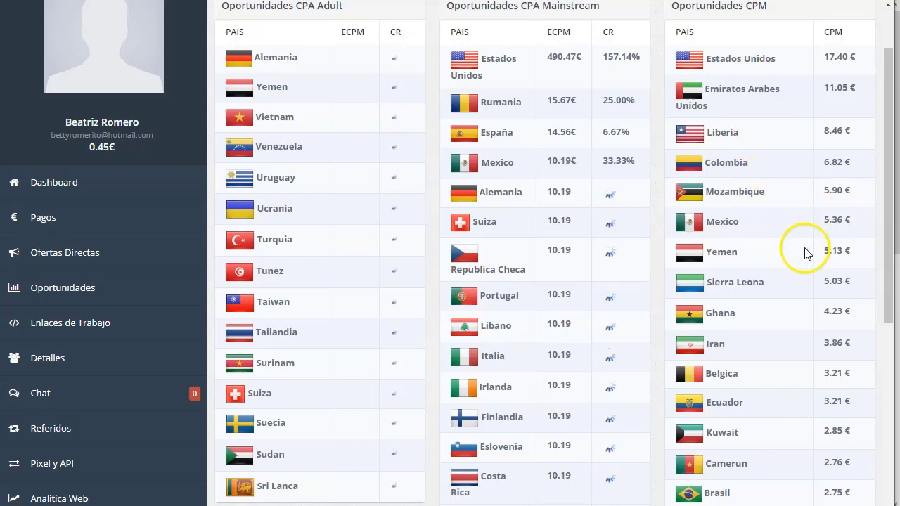
Step: Review the country rates in the CPA Adult, CPA Mainstream and CPM opportunity tables
scroll(812, 240, down, 1)
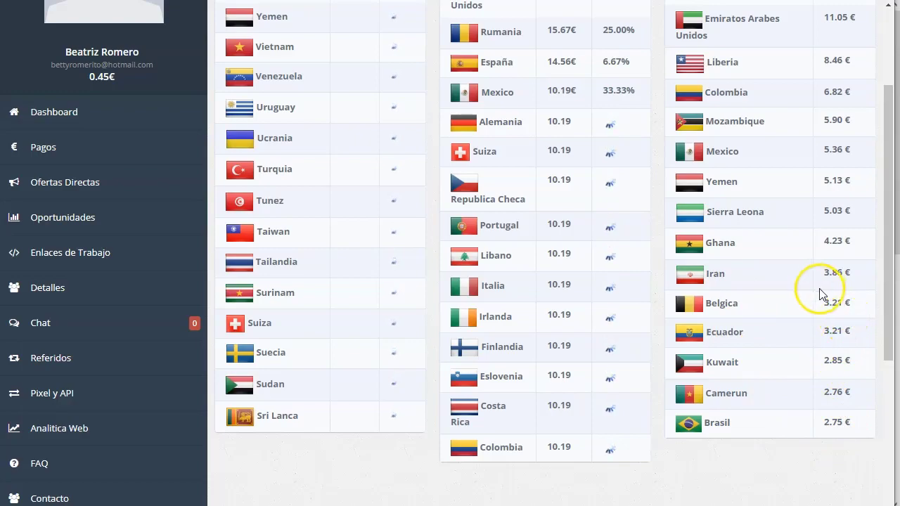
scroll(787, 328, up, 2)
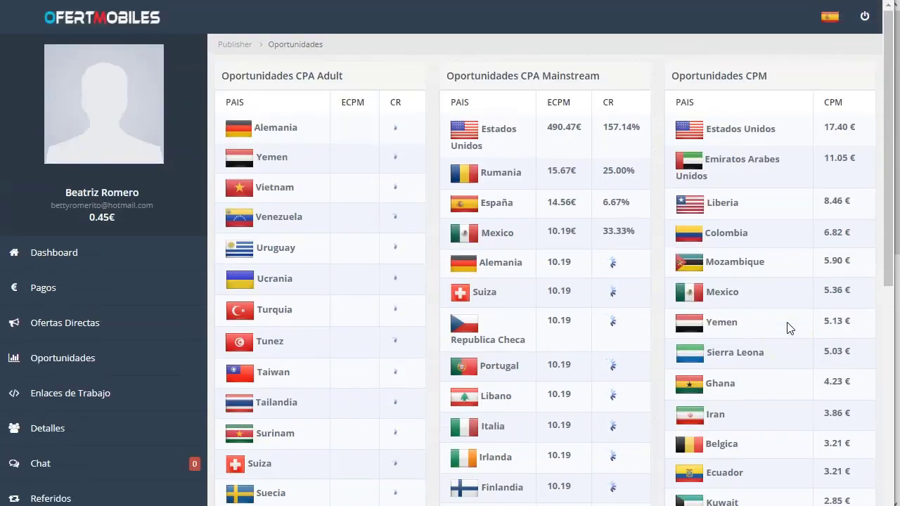
scroll(787, 328, down, 3)
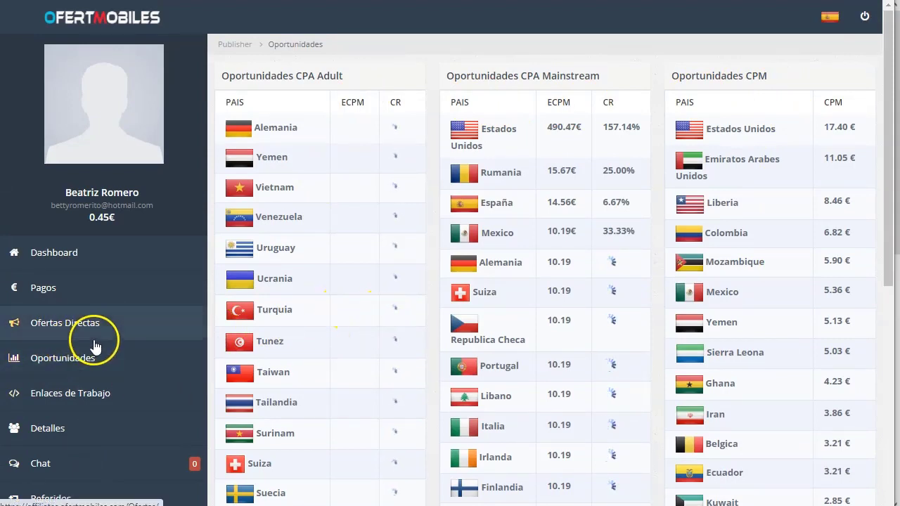
drag(672, 76, 719, 79)
click(720, 78)
Step: Open the Enlaces page within Enlaces de Trabajo
scroll(110, 315, down, 2)
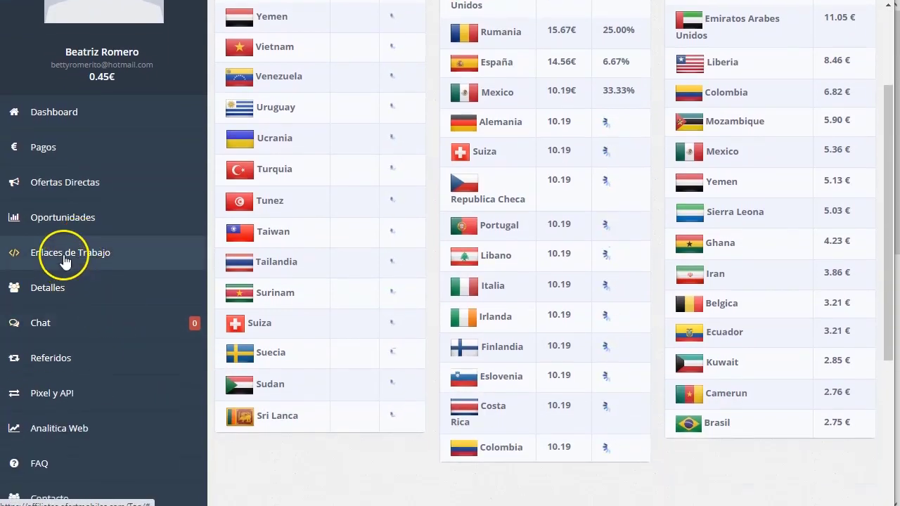
click(64, 258)
scroll(78, 257, down, 2)
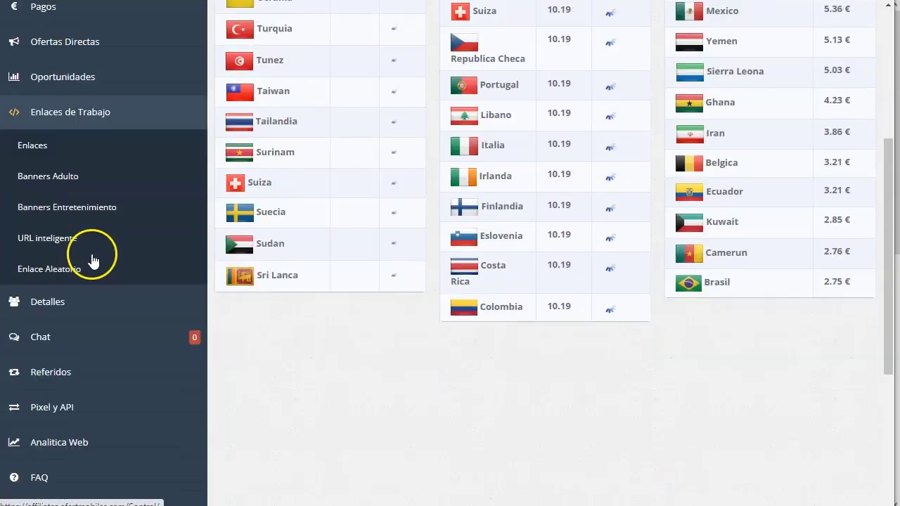
click(29, 147)
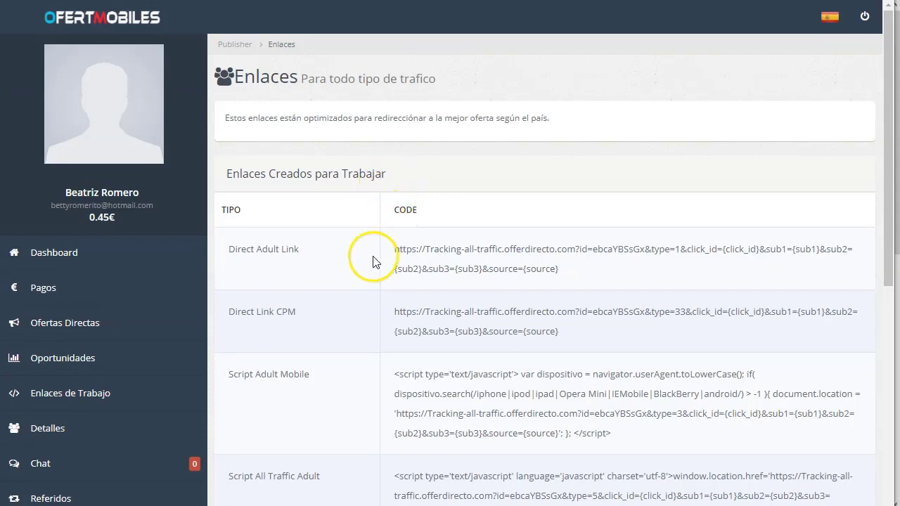
Step: Examine the adult and CPM entries in the created links table, including Direct Link CPM and the two adult scripts
scroll(351, 274, down, 1)
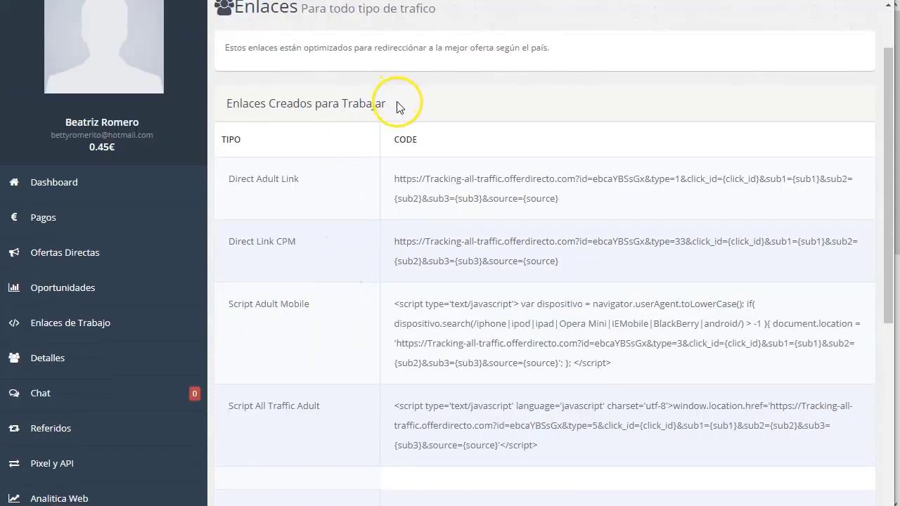
triple_click(304, 199)
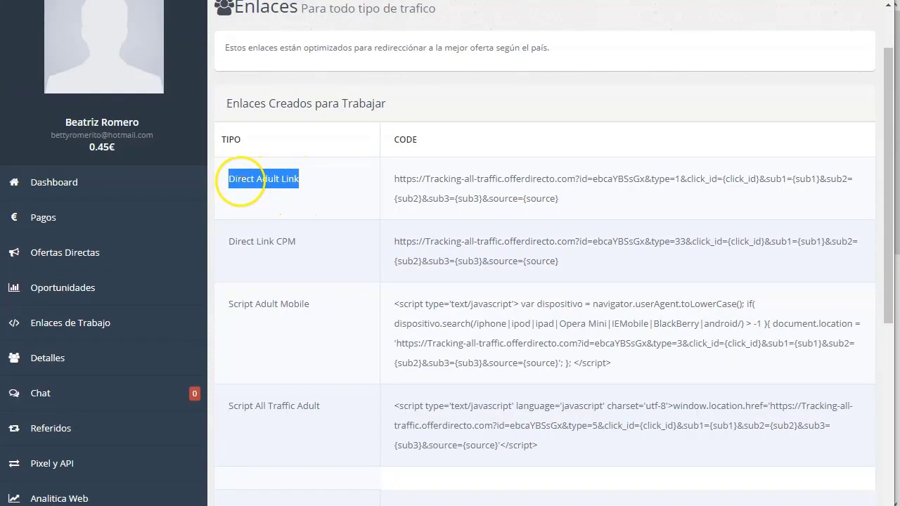
scroll(299, 207, down, 1)
scroll(298, 206, down, 1)
drag(300, 171, 217, 175)
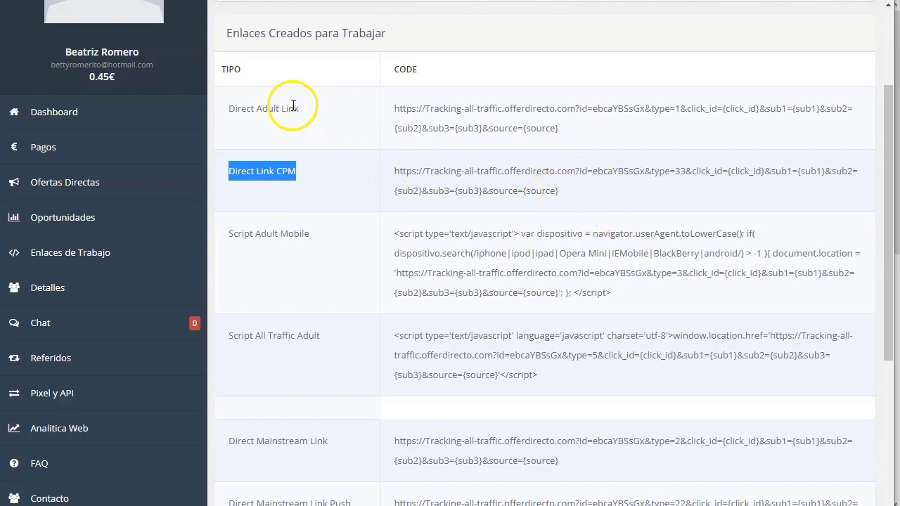
drag(319, 234, 211, 239)
click(236, 234)
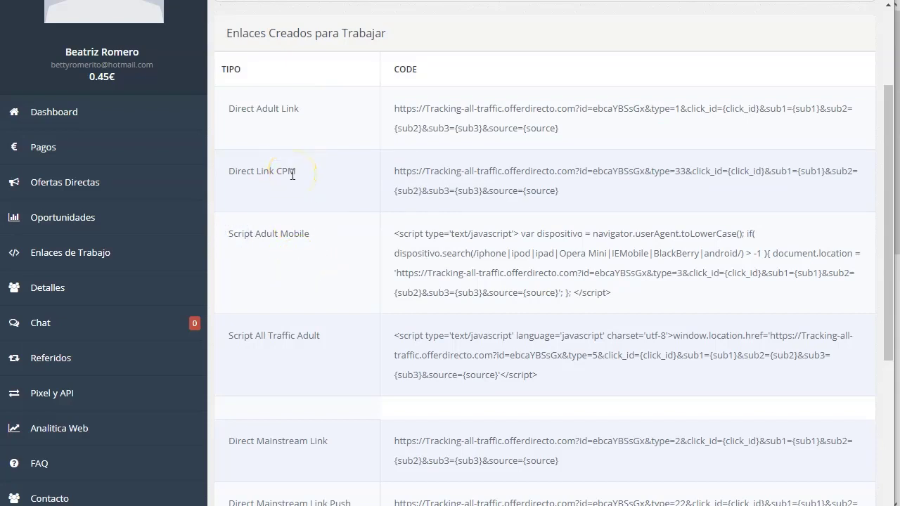
drag(572, 195, 404, 171)
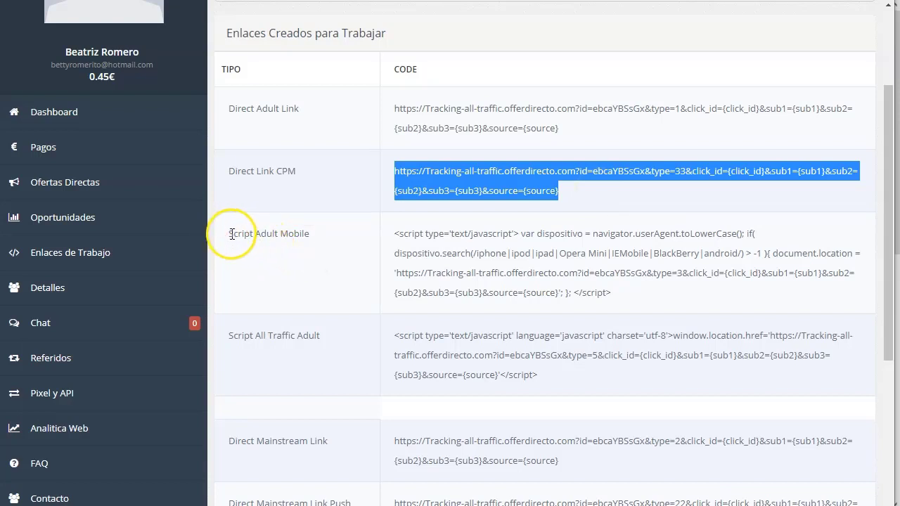
drag(230, 234, 348, 238)
click(326, 285)
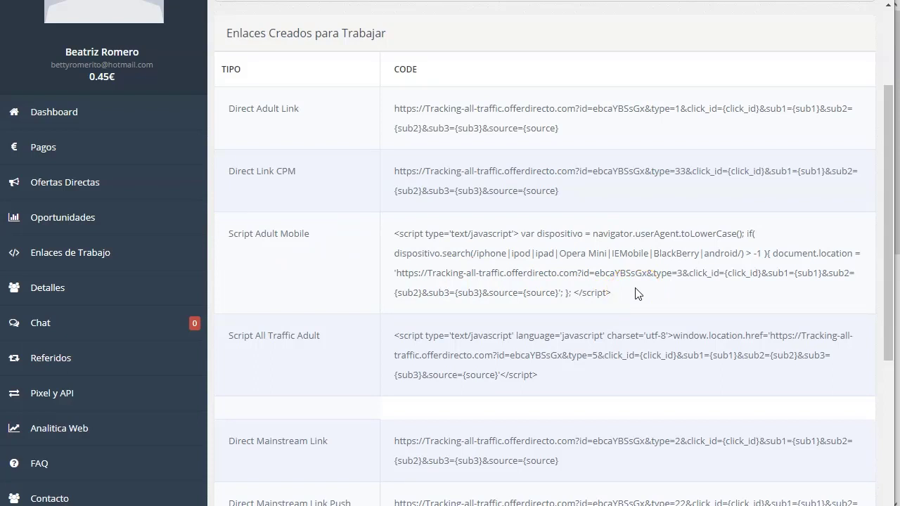
drag(333, 338, 223, 350)
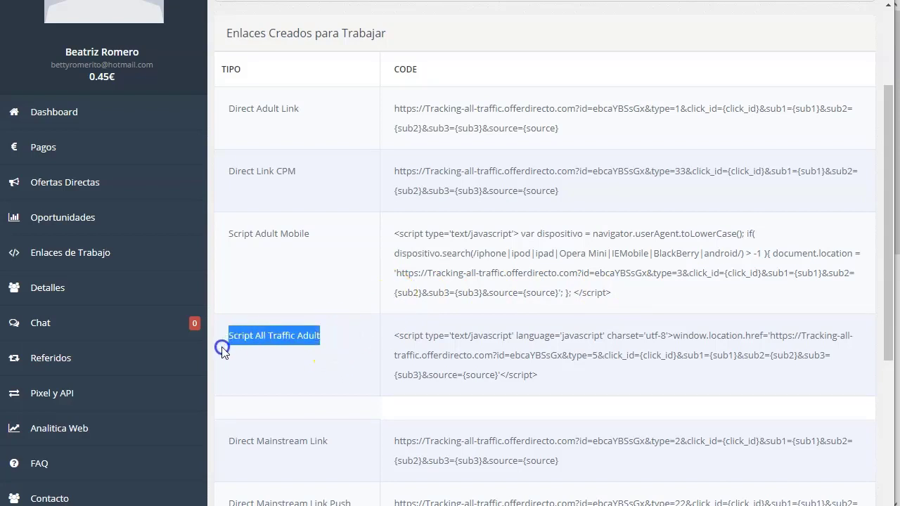
click(287, 346)
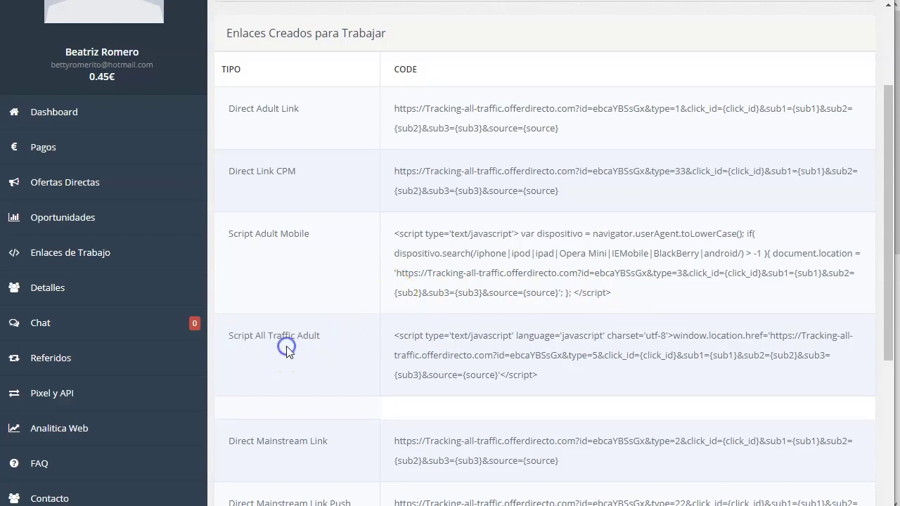
double_click(307, 232)
click(288, 171)
click(289, 342)
Step: Examine the mainstream entries in the created links table, covering the direct link, push link and both scripts
scroll(514, 256, down, 4)
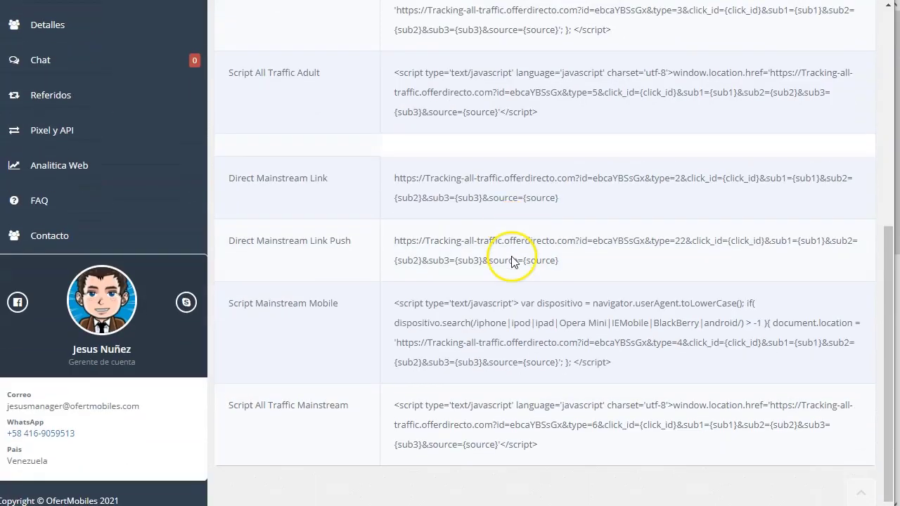
drag(225, 184, 307, 182)
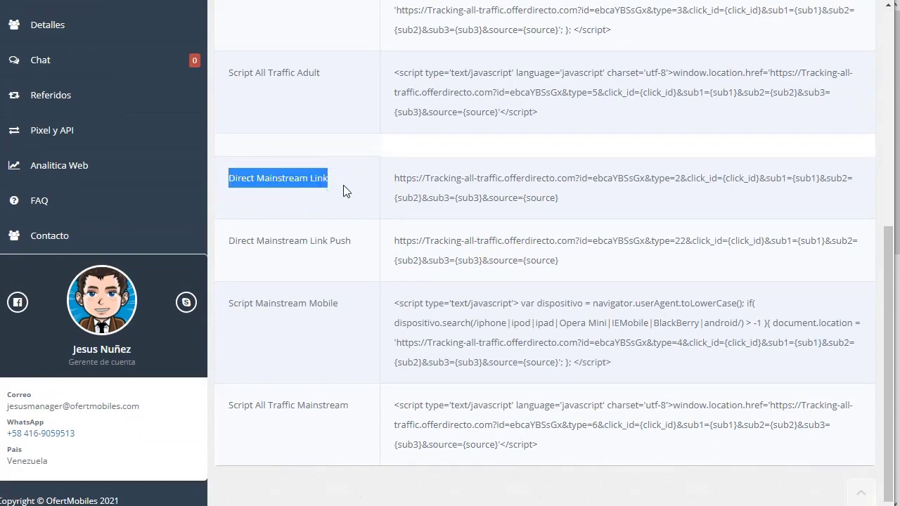
drag(352, 242, 226, 241)
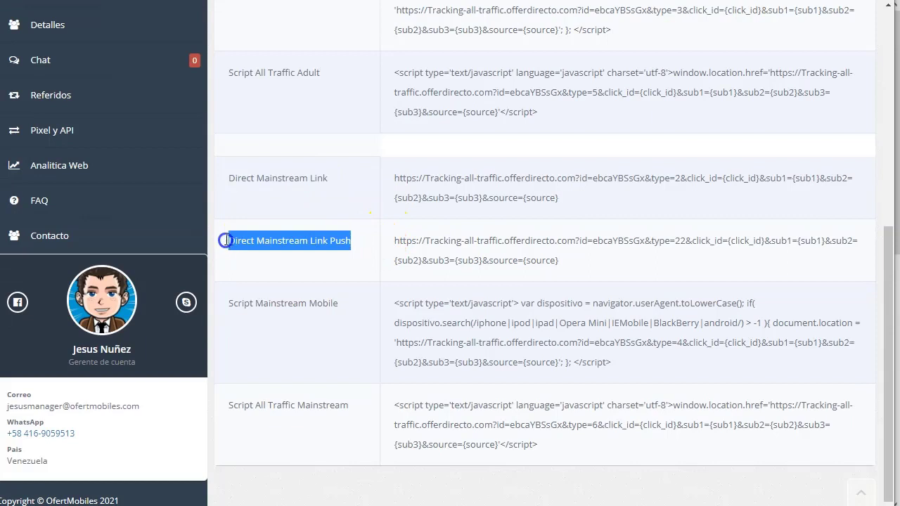
click(333, 246)
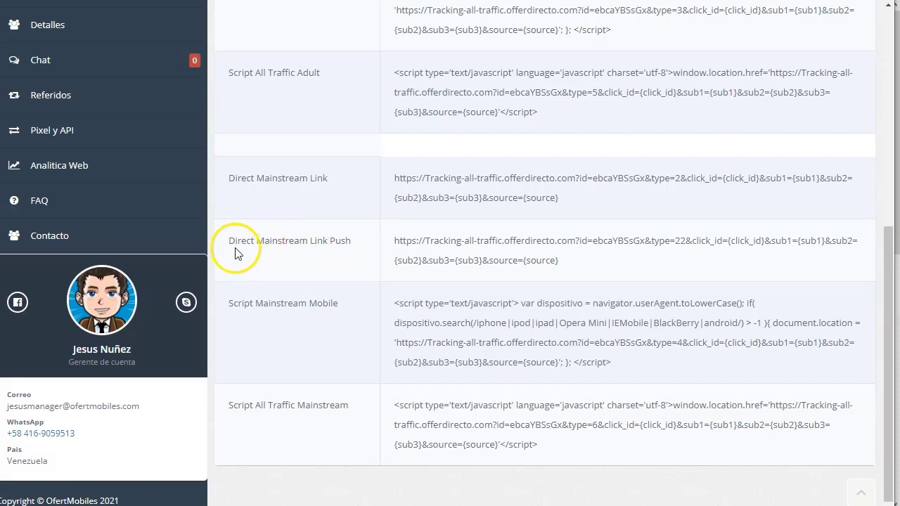
drag(230, 244, 365, 249)
click(356, 248)
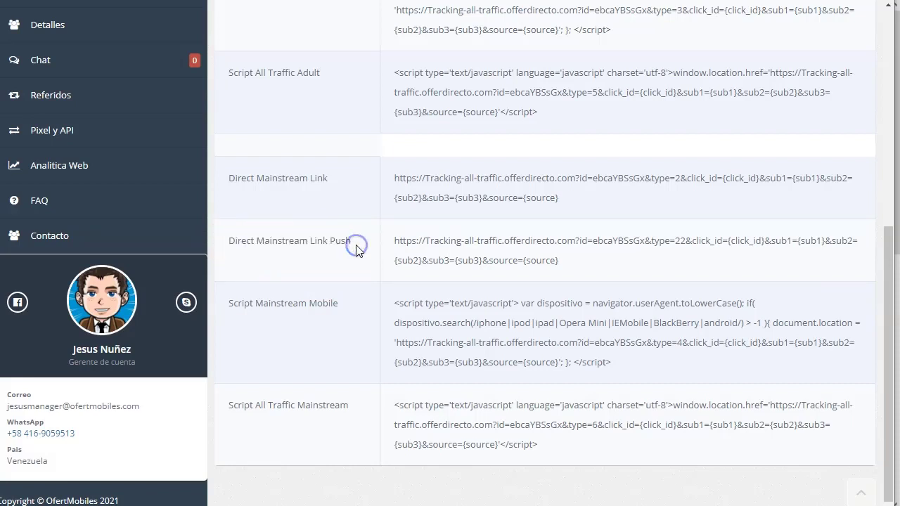
drag(346, 310, 298, 310)
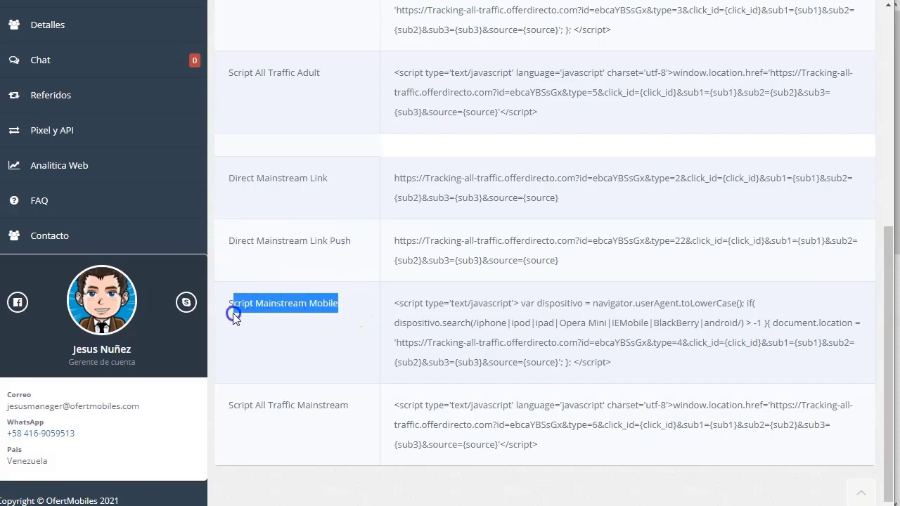
drag(232, 313, 225, 316)
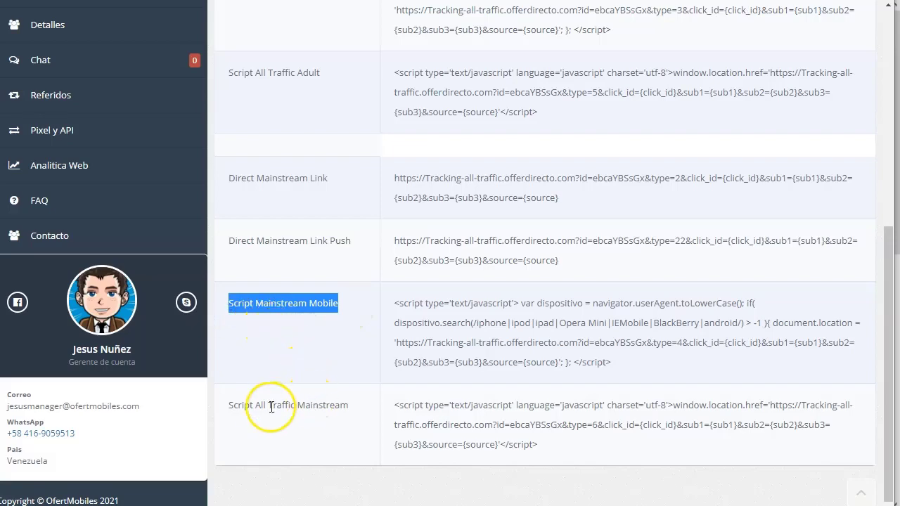
drag(352, 408, 226, 400)
click(297, 422)
scroll(338, 246, up, 2)
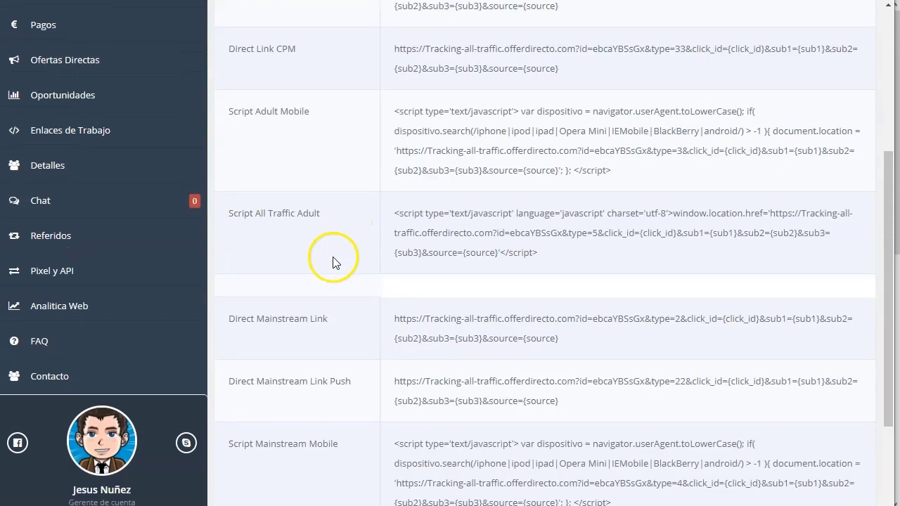
scroll(331, 308, down, 2)
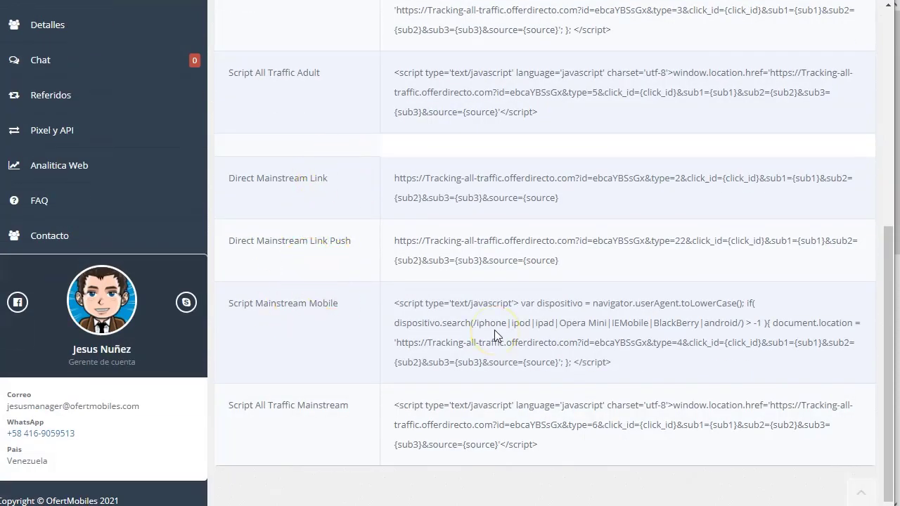
scroll(495, 330, up, 1)
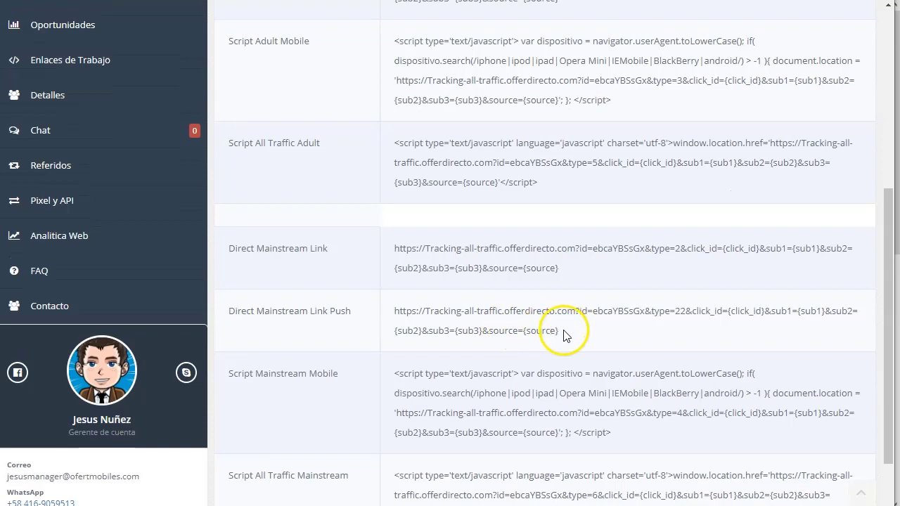
drag(563, 334, 520, 328)
triple_click(394, 249)
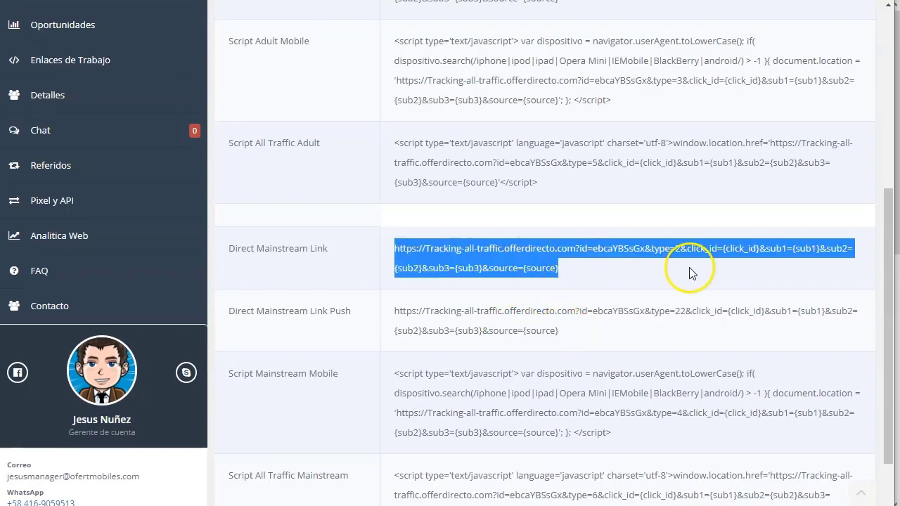
click(600, 270)
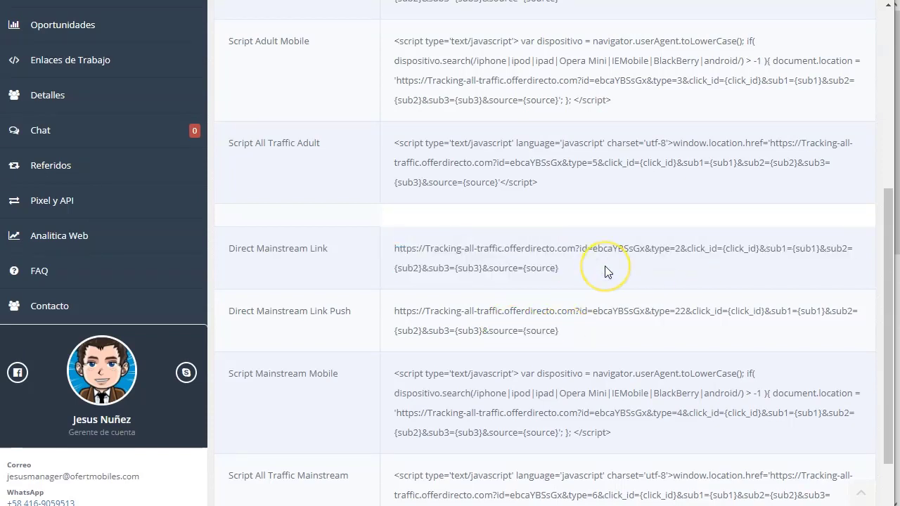
Step: Select the full tracking URL of the Direct Link CPM entry
scroll(604, 267, up, 2)
scroll(605, 266, up, 1)
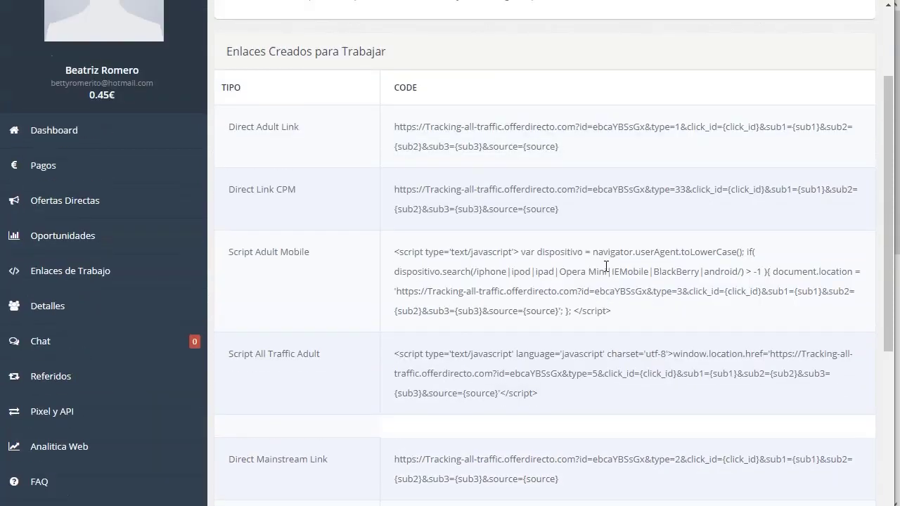
drag(231, 188, 307, 201)
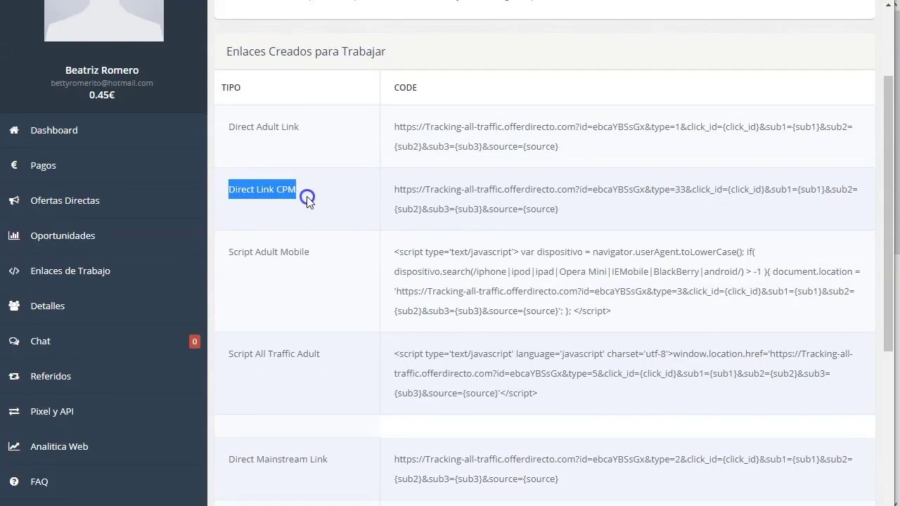
right_click(289, 190)
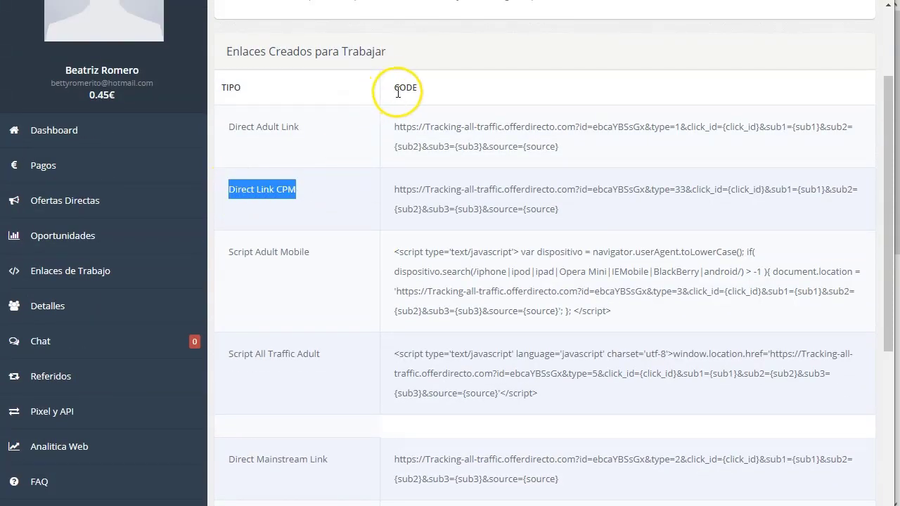
click(314, 186)
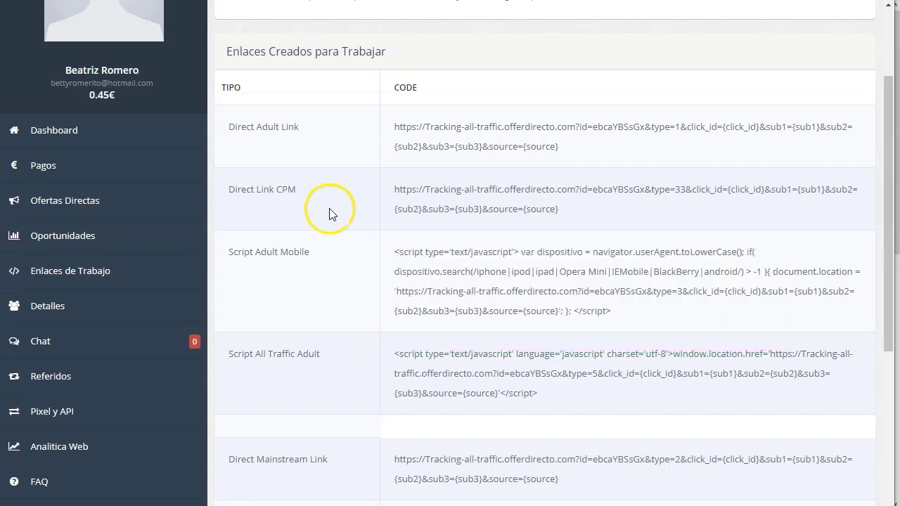
triple_click(622, 212)
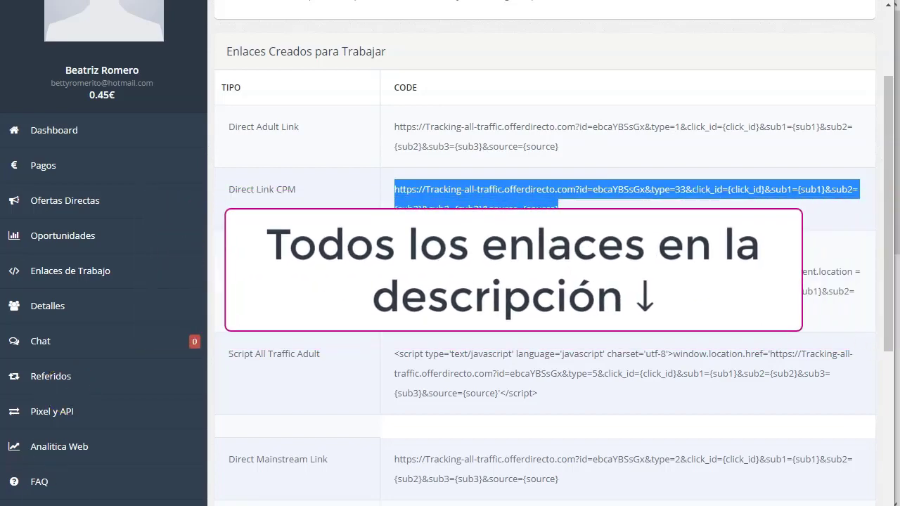
Step: Switch to the systeme site and open its list of blogs
key(alt+Tab)
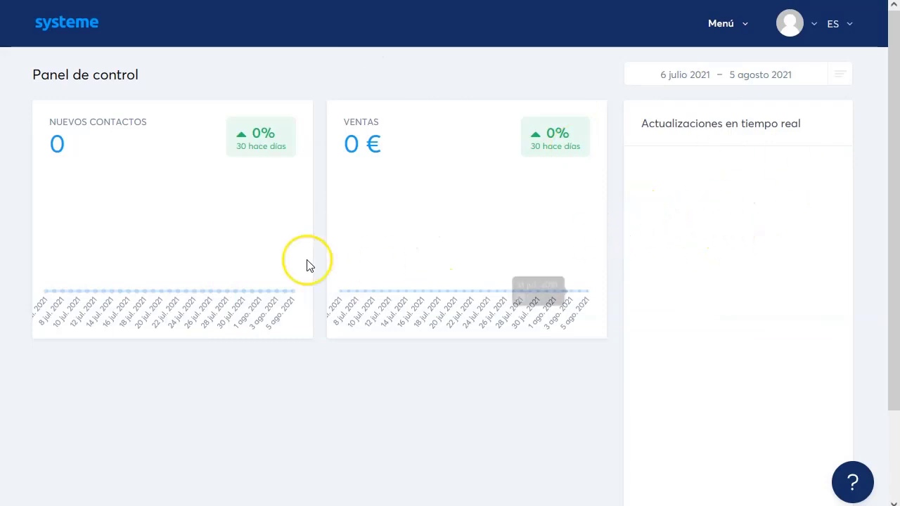
click(744, 33)
click(681, 201)
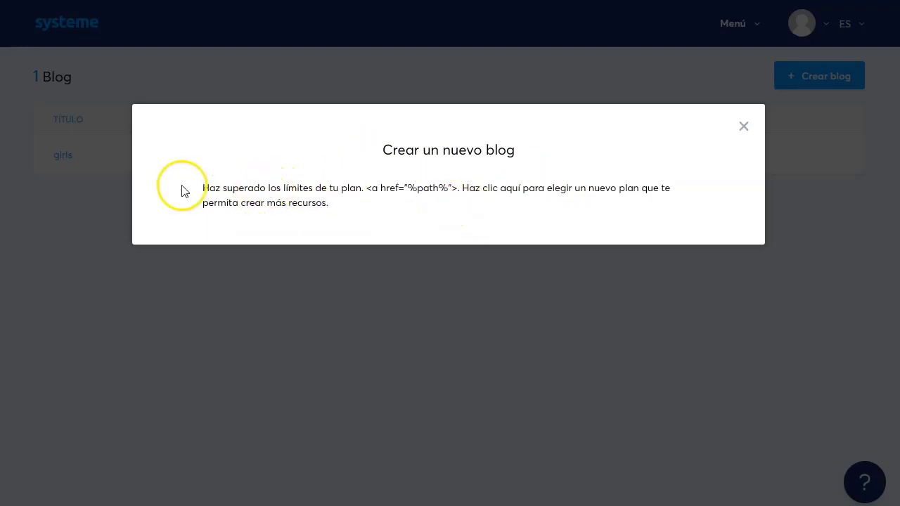
Step: Read the text in the new blog dialog and close it to return to the blog list
drag(367, 188, 532, 188)
click(545, 208)
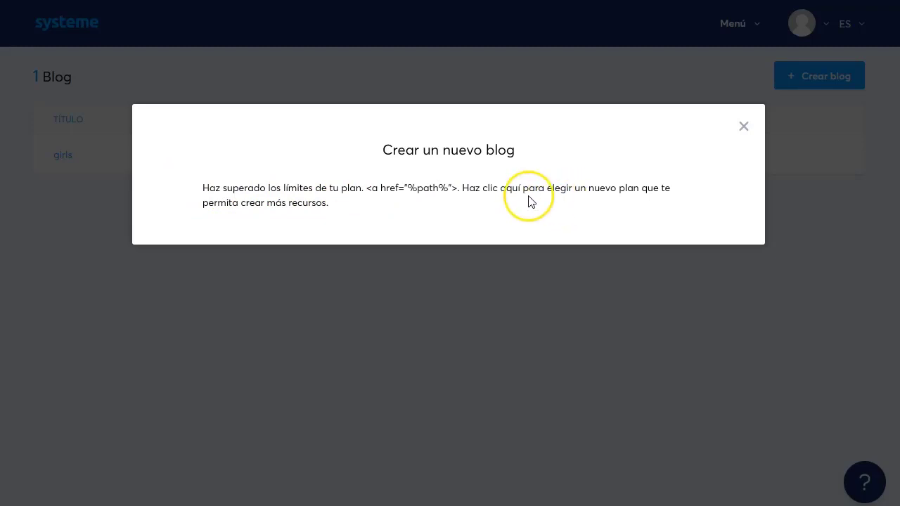
click(744, 127)
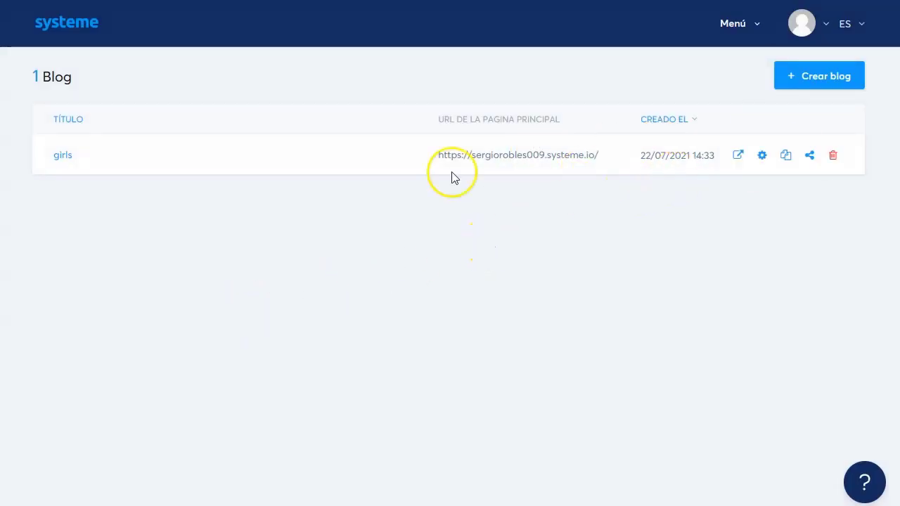
Step: Open the girls blog and load its girls page in the page editor
click(69, 160)
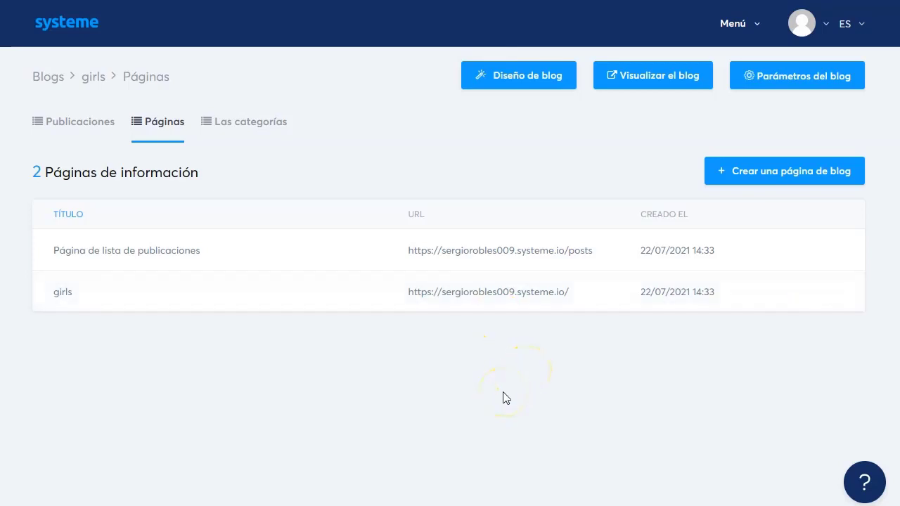
mouse_move(599, 299)
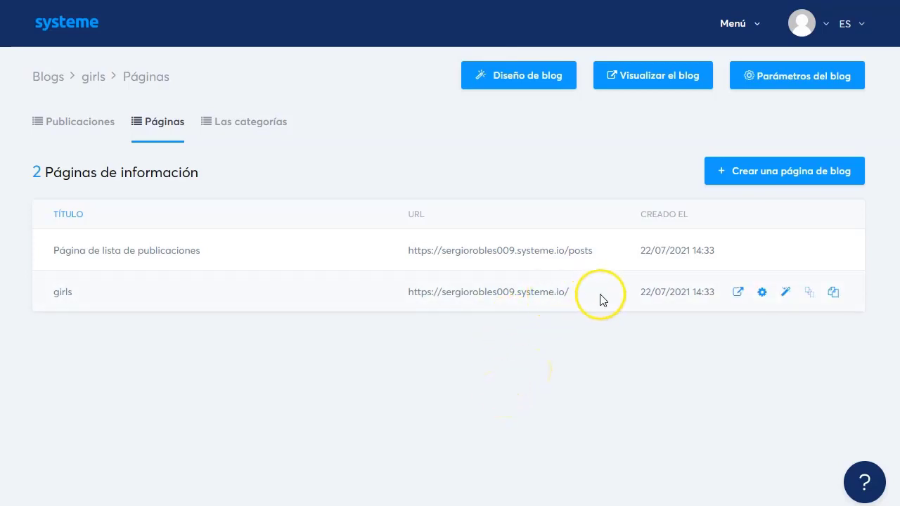
click(786, 292)
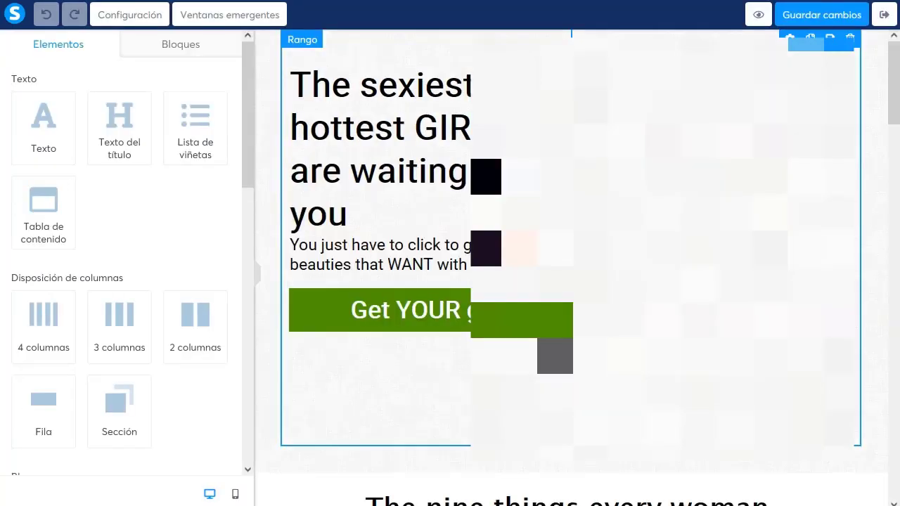
Step: Collapse the elements sidebar, look through the girls page from its headline to the lower sections, and restore the sidebar
click(260, 282)
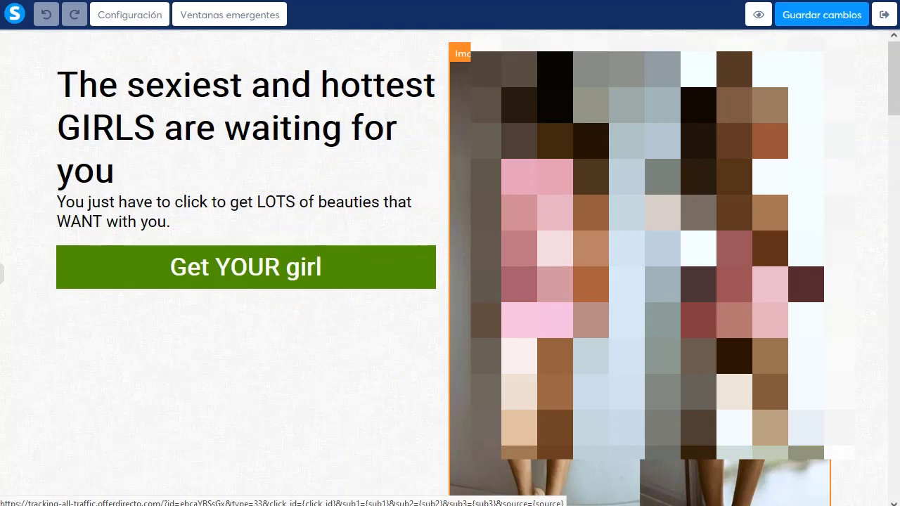
scroll(573, 273, down, 8)
scroll(573, 273, down, 10)
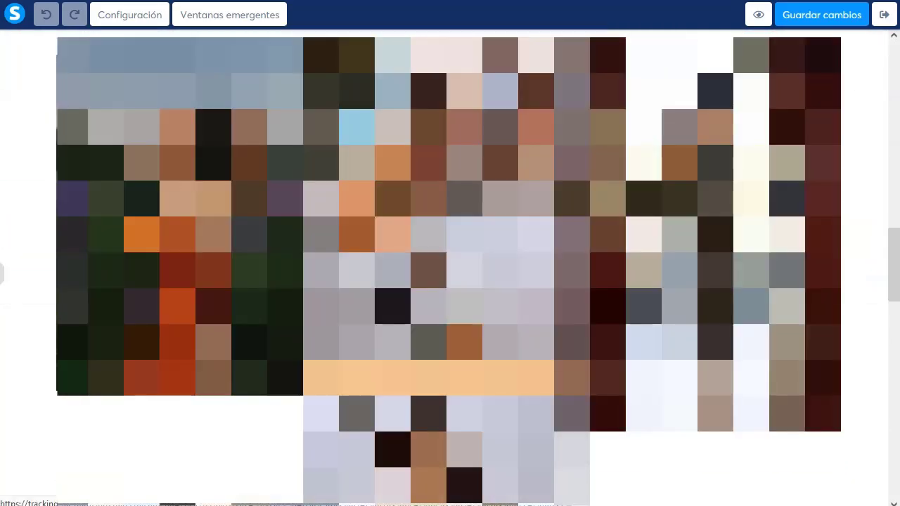
scroll(573, 273, down, 10)
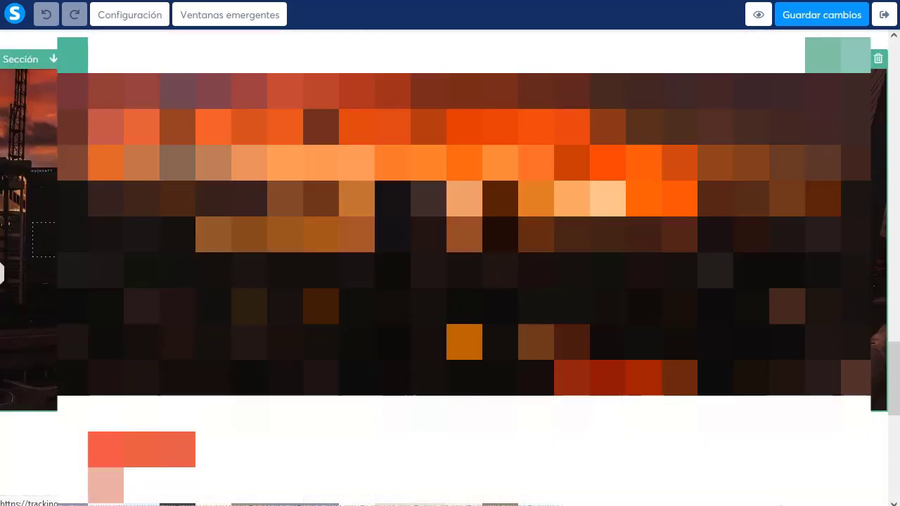
scroll(450, 268, down, 15)
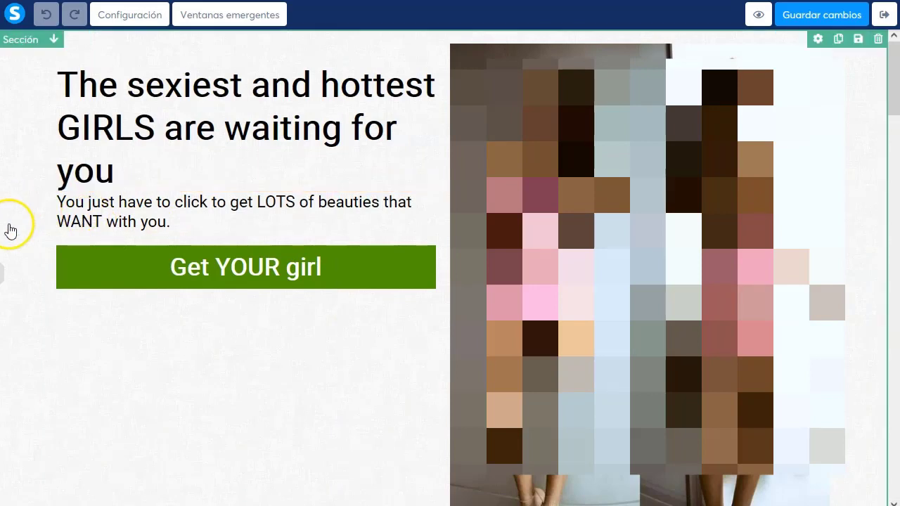
click(5, 275)
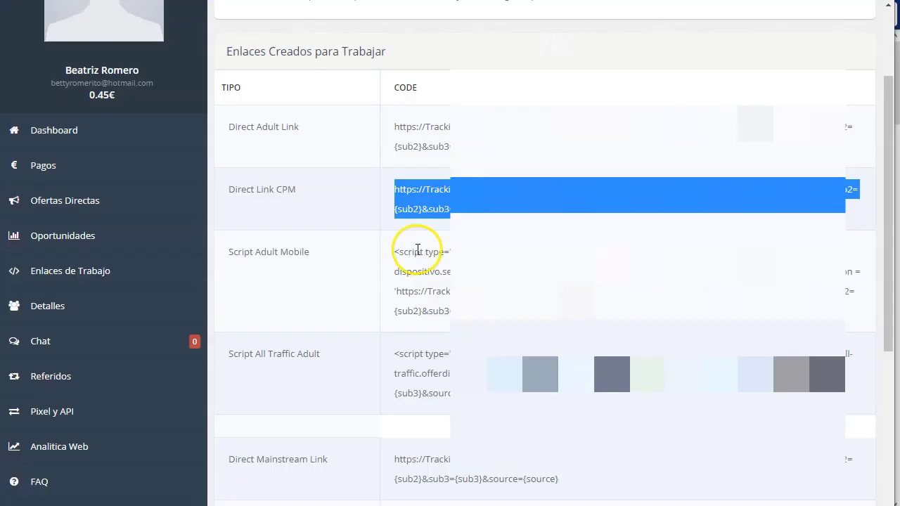
Step: Switch to the OfertMobiles created links table and copy the full code of the Script All Traffic Adult entry
click(417, 250)
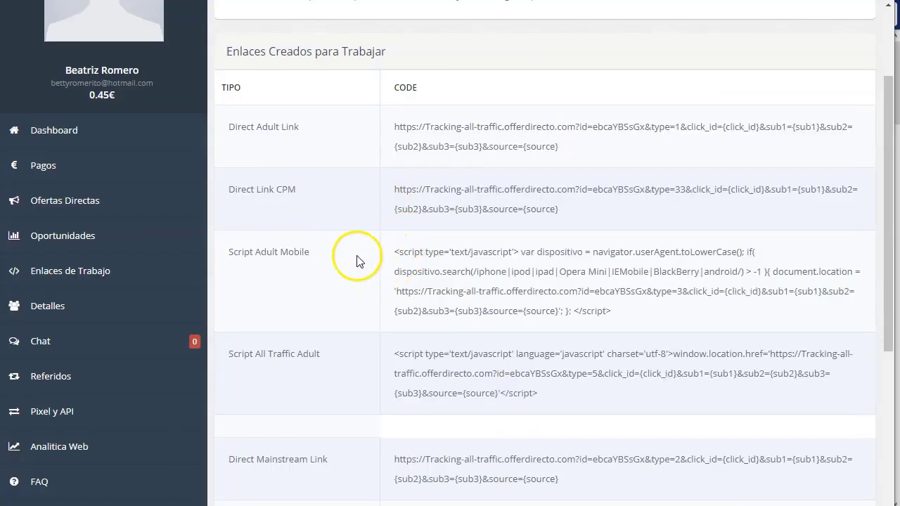
scroll(358, 313, down, 1)
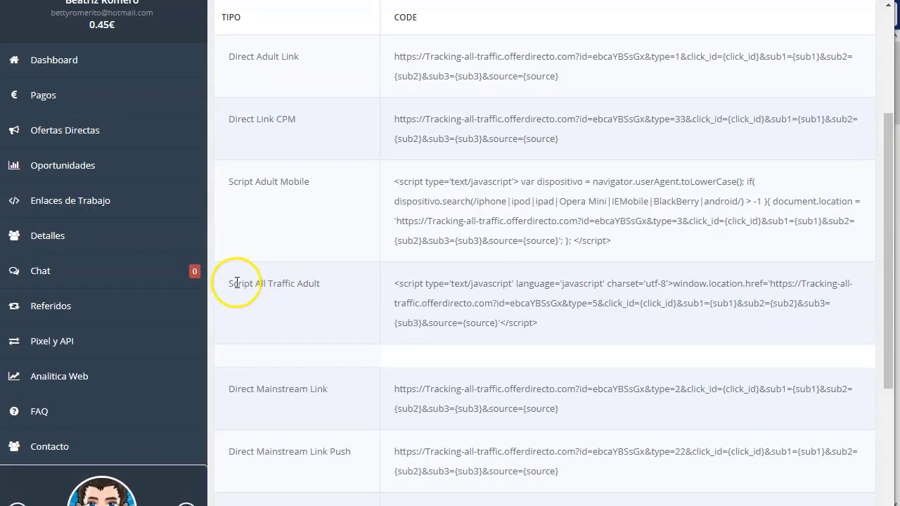
drag(226, 283, 304, 285)
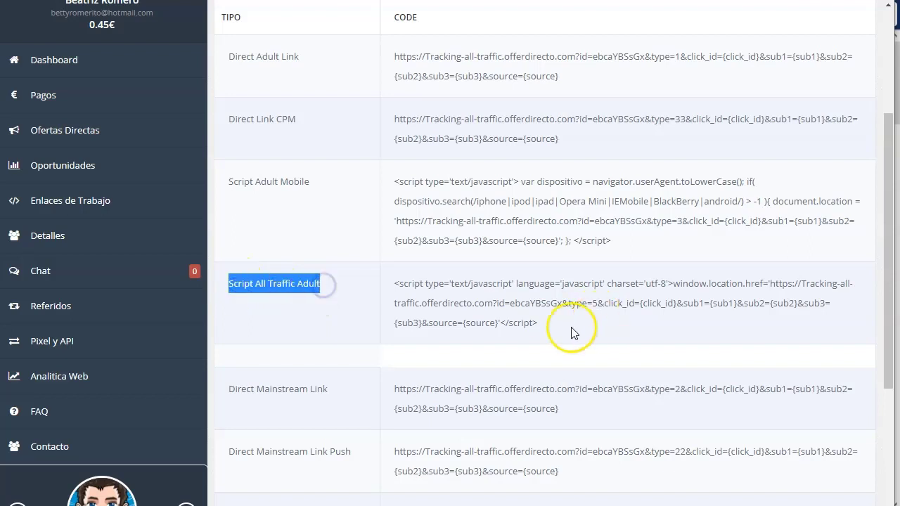
drag(538, 325, 397, 281)
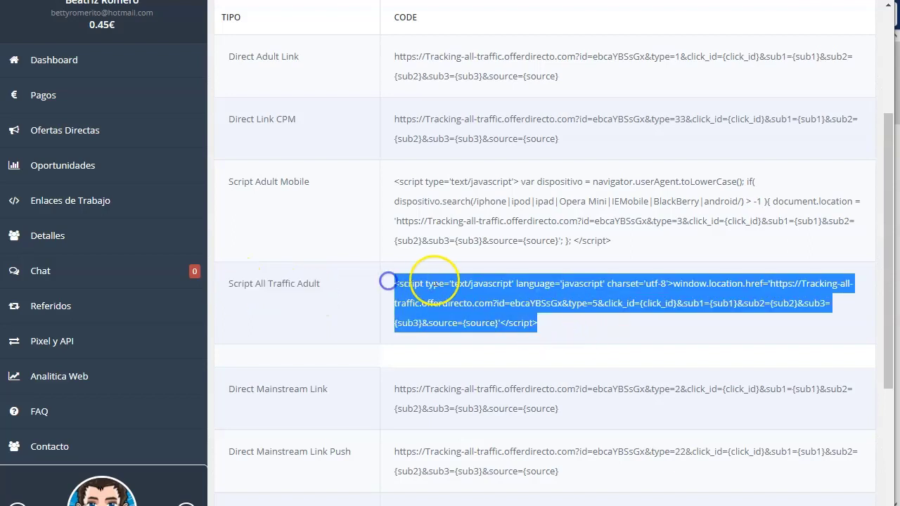
right_click(524, 287)
click(537, 294)
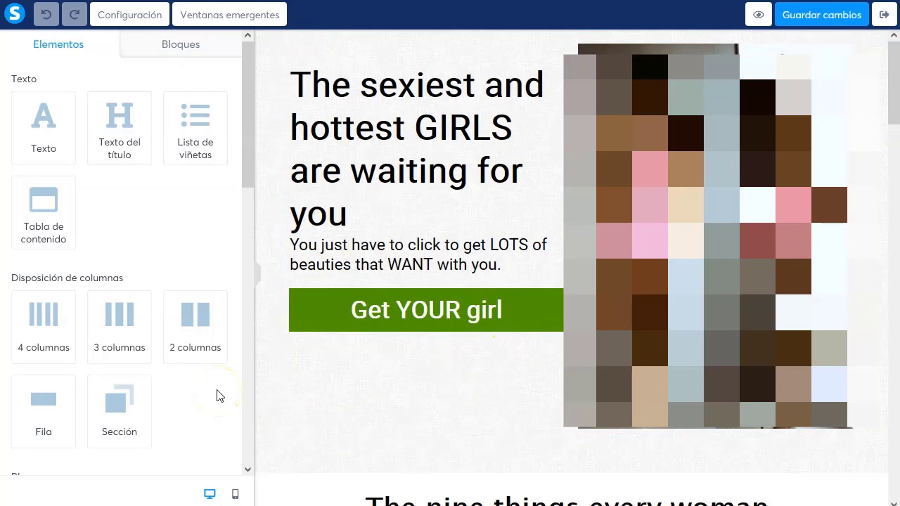
Step: Return to the girls page editor and open the header tracking code in the page settings
click(134, 16)
scroll(159, 357, down, 10)
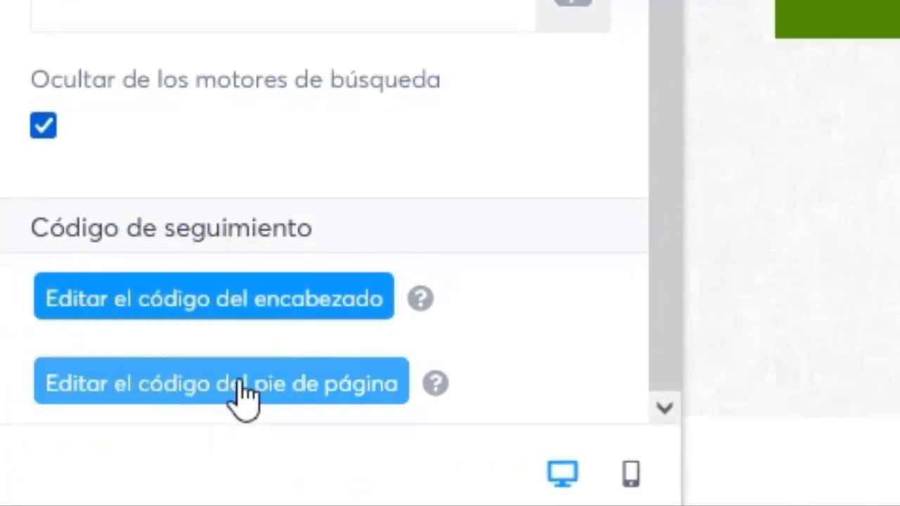
click(193, 309)
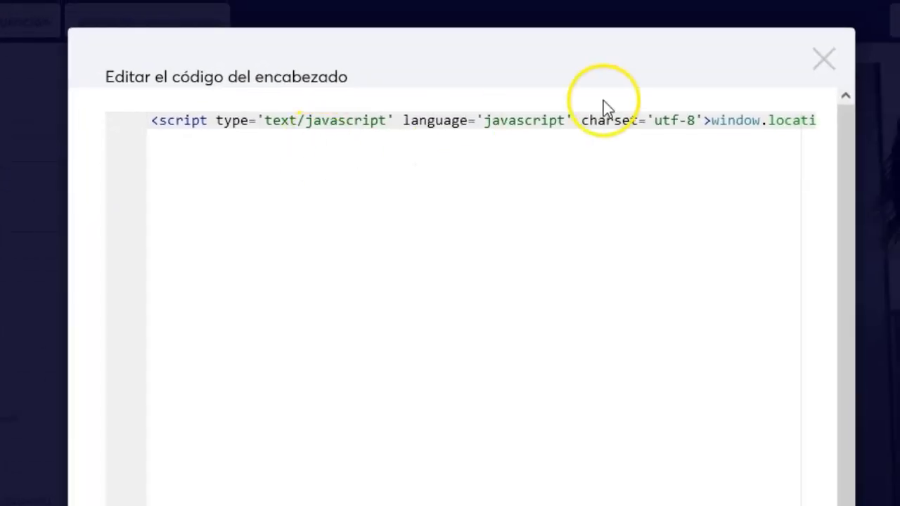
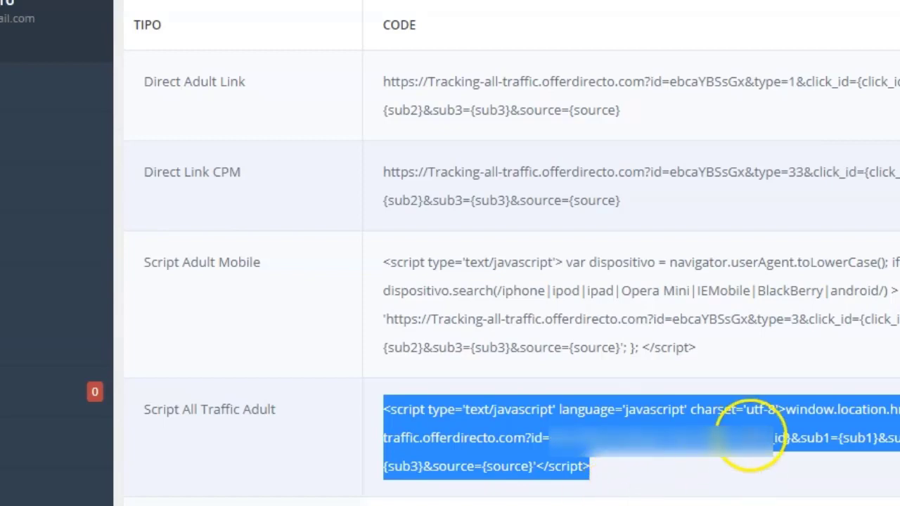
Step: Compare the Script All Traffic Adult code in the links table with the header code, reading through to its closing script tag
drag(525, 437, 384, 438)
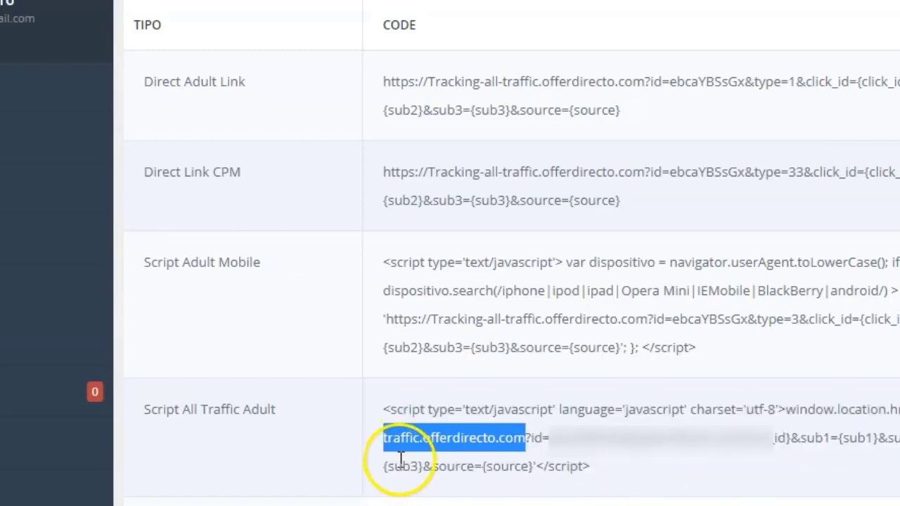
click(621, 478)
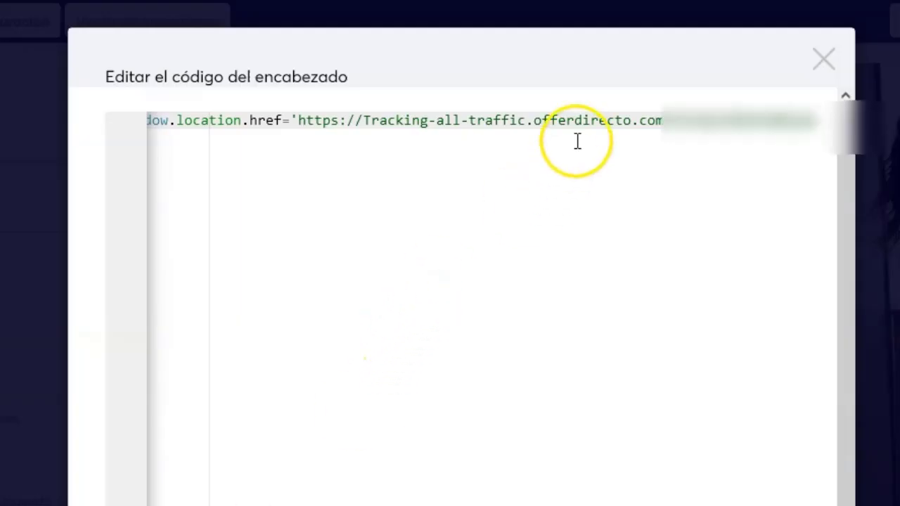
scroll(478, 120, right, 5)
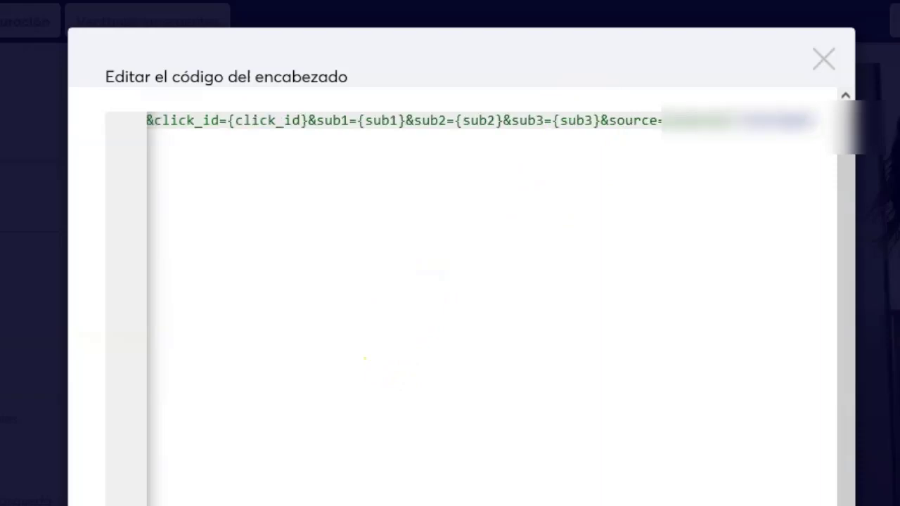
scroll(365, 358, left, 15)
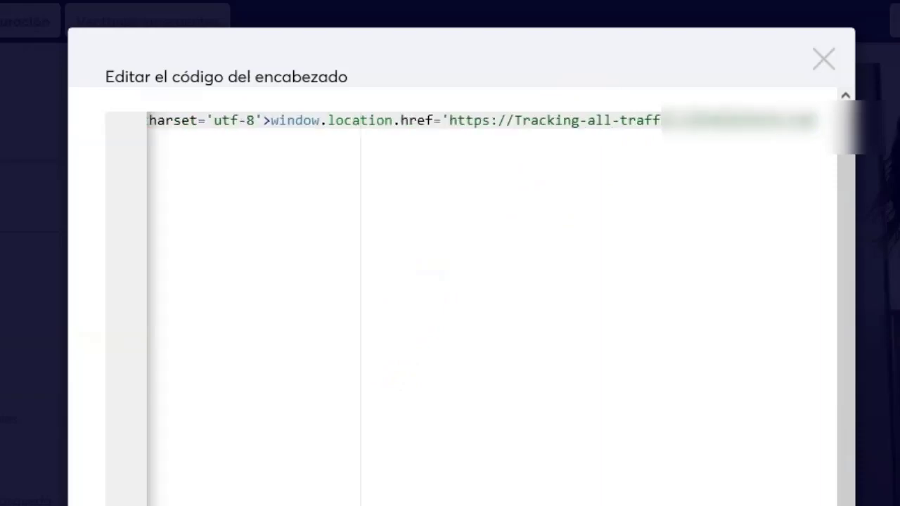
scroll(365, 359, right, 12)
scroll(479, 120, right, 3)
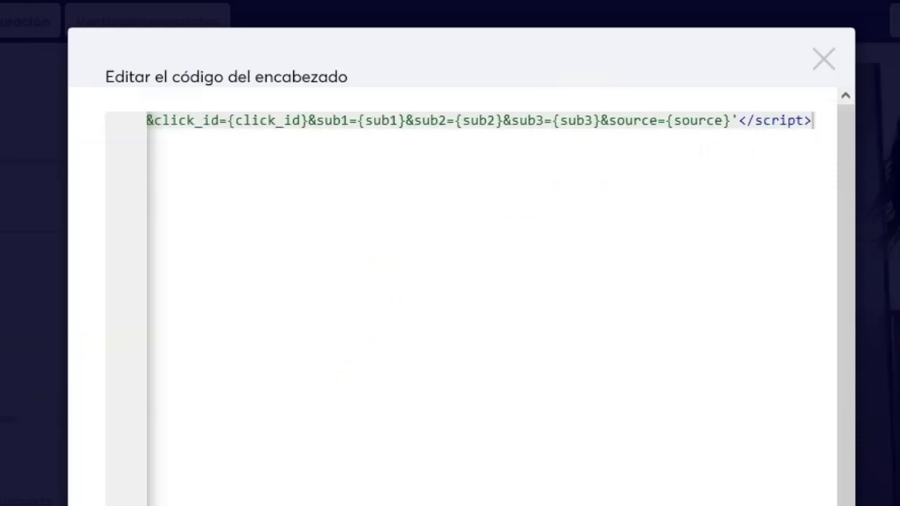
Step: Close the header code editor, save the page changes and exit to the blog's page list
click(820, 63)
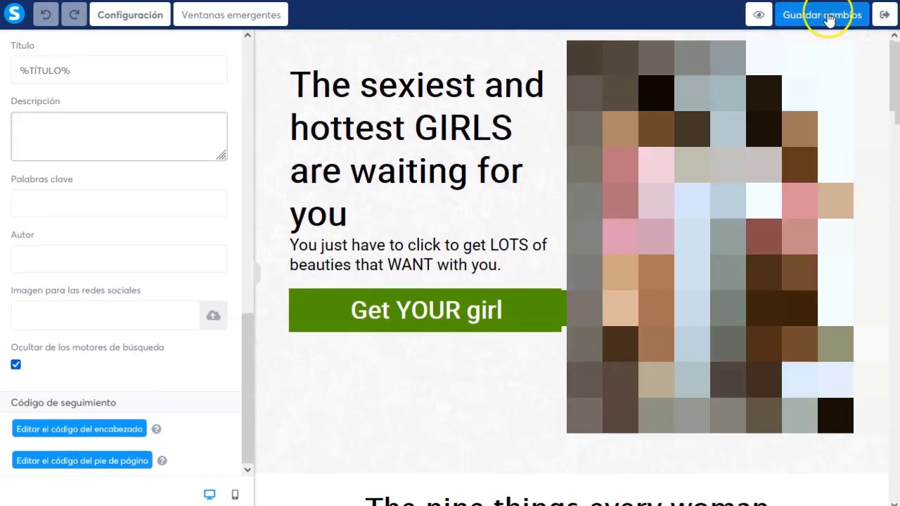
click(823, 16)
click(884, 15)
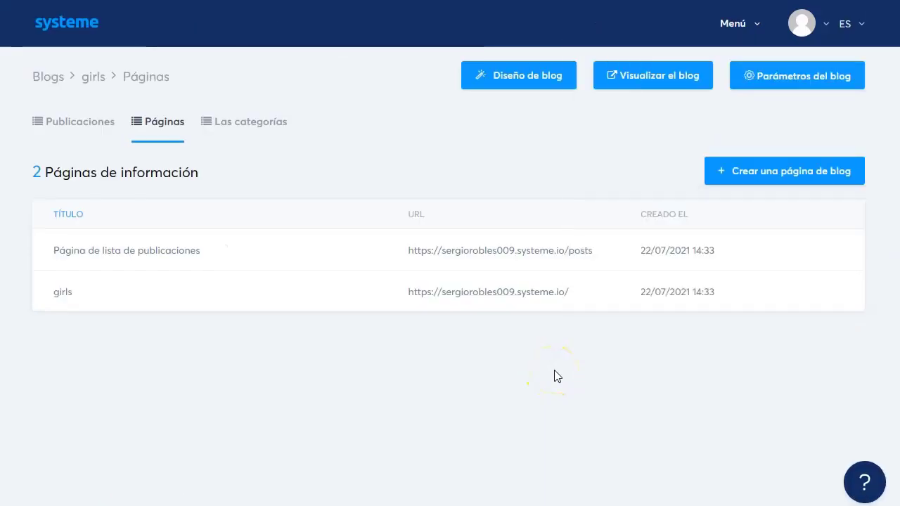
Step: Copy the URL of the girls page from the blog's page list
mouse_move(60, 291)
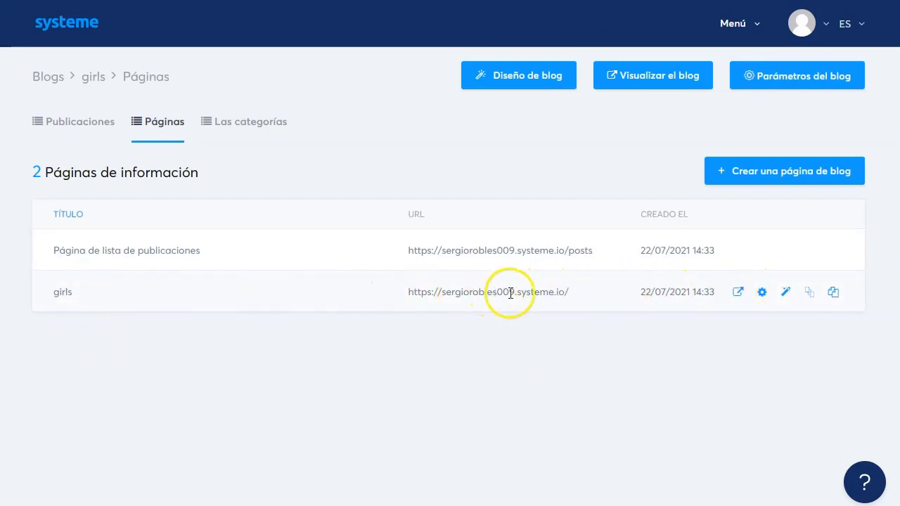
click(575, 294)
drag(575, 294, 406, 294)
right_click(496, 293)
click(528, 141)
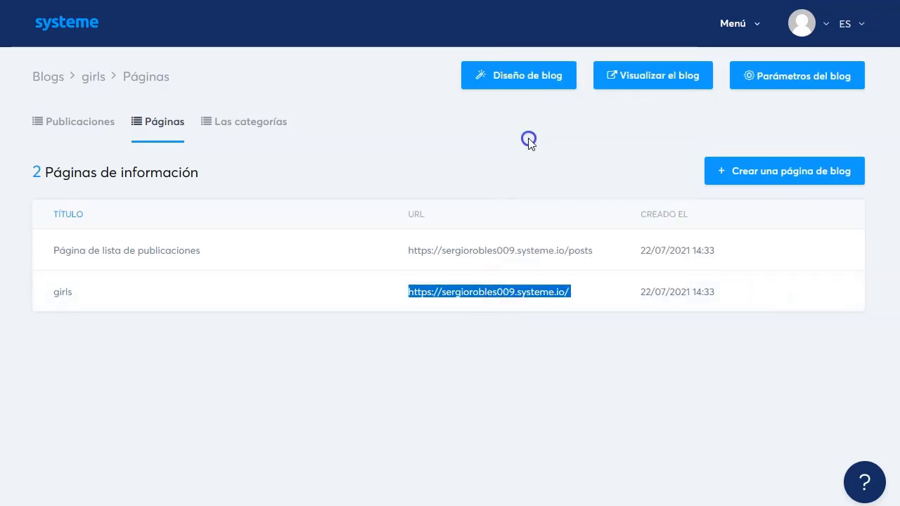
click(483, 341)
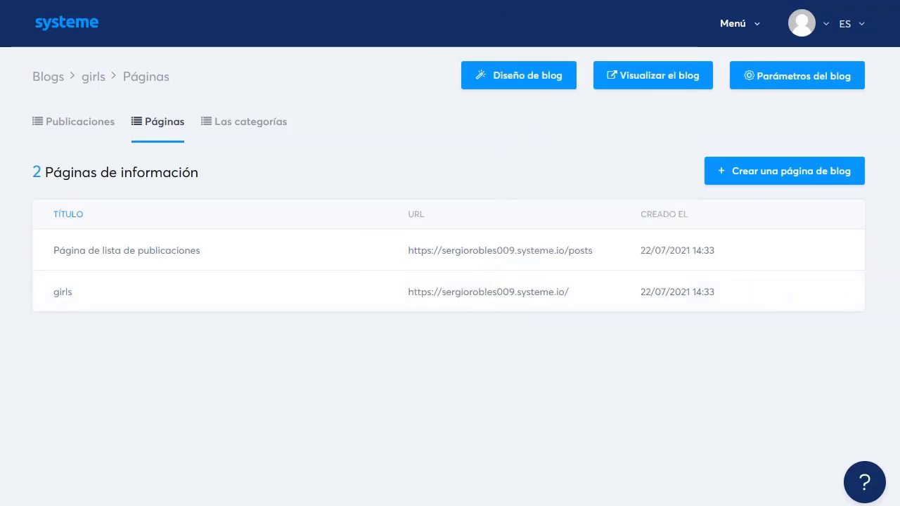
Step: Load the copied girls page URL in a new browser tab to test the redirect, and close that tab
click(335, 415)
key(ctrl+t)
click(414, 237)
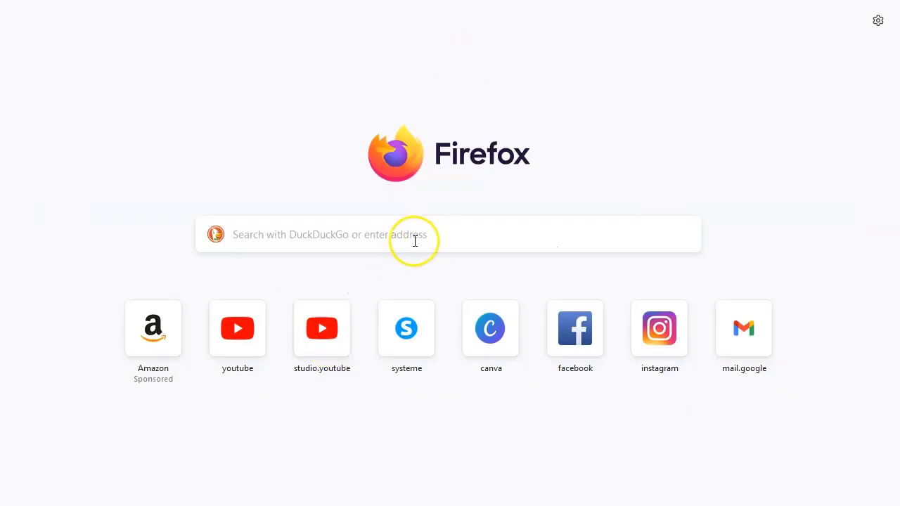
click(246, 244)
right_click(258, 233)
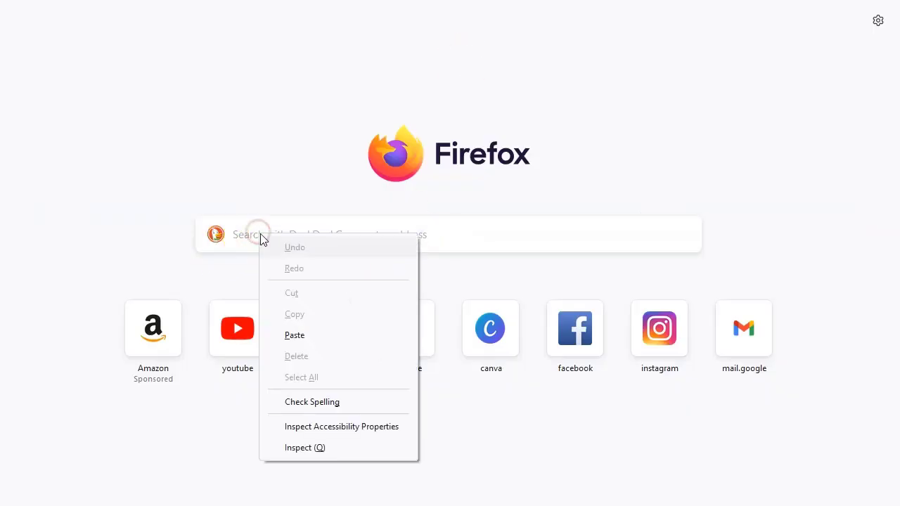
click(307, 335)
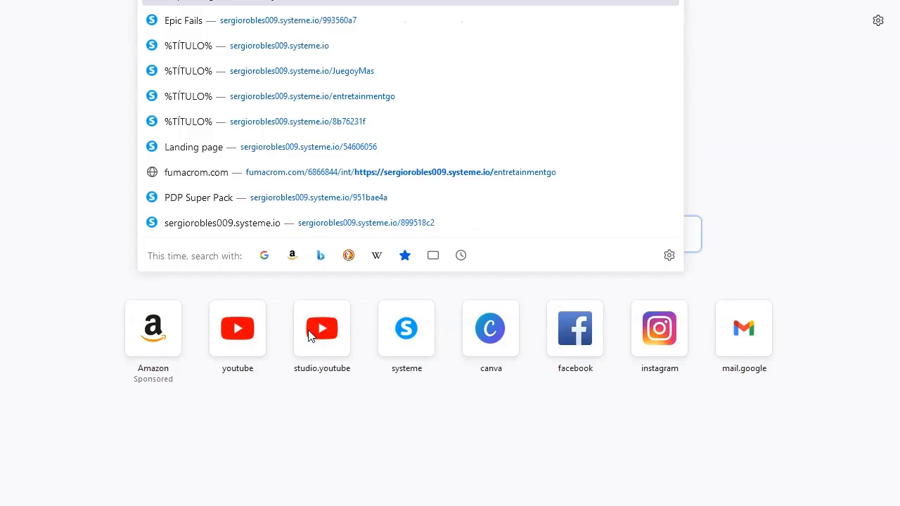
key(Return)
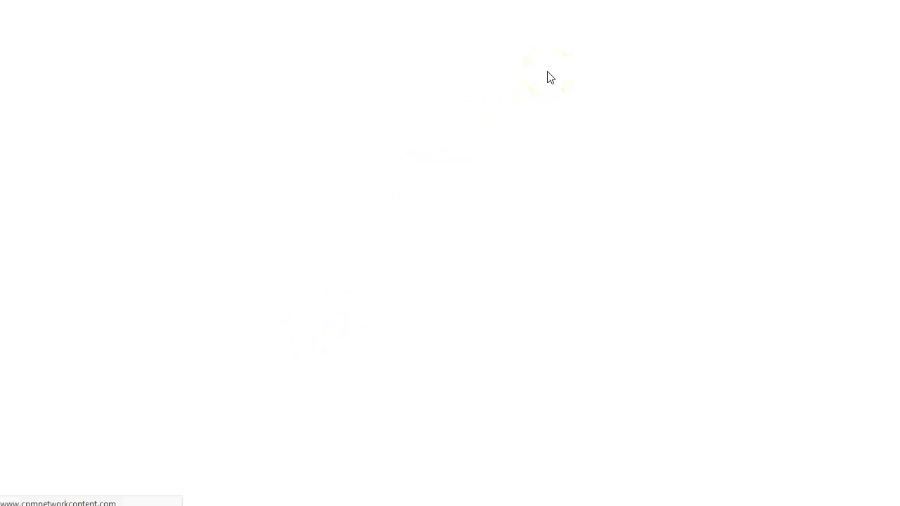
click(581, 19)
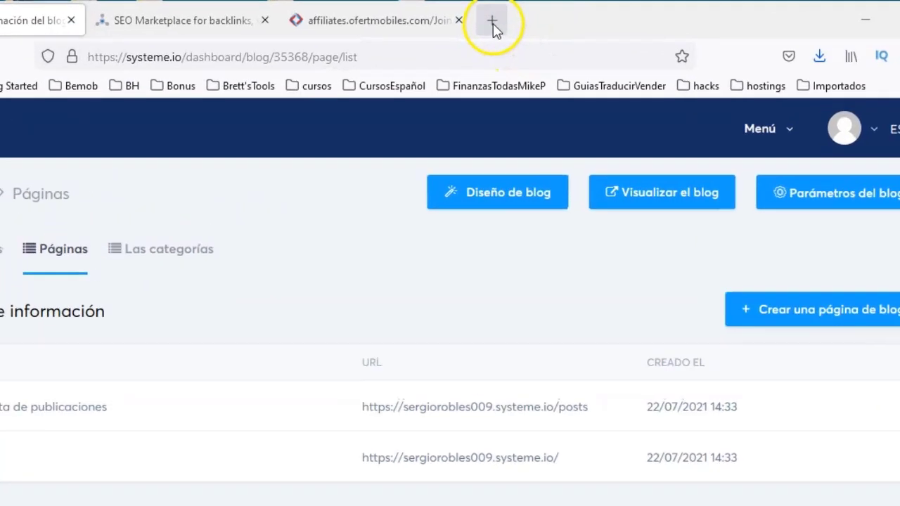
Step: Repeat the redirect test by loading the copied page URL in another new browser tab
click(494, 29)
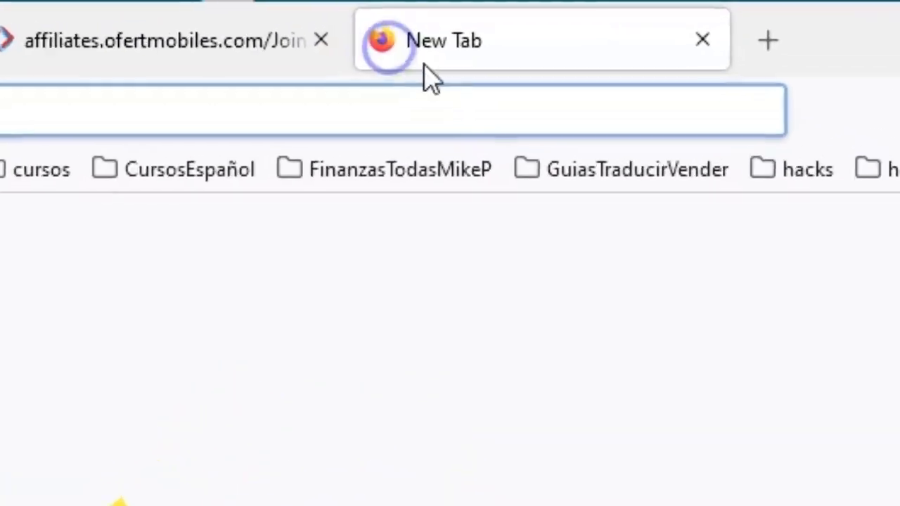
right_click(6, 126)
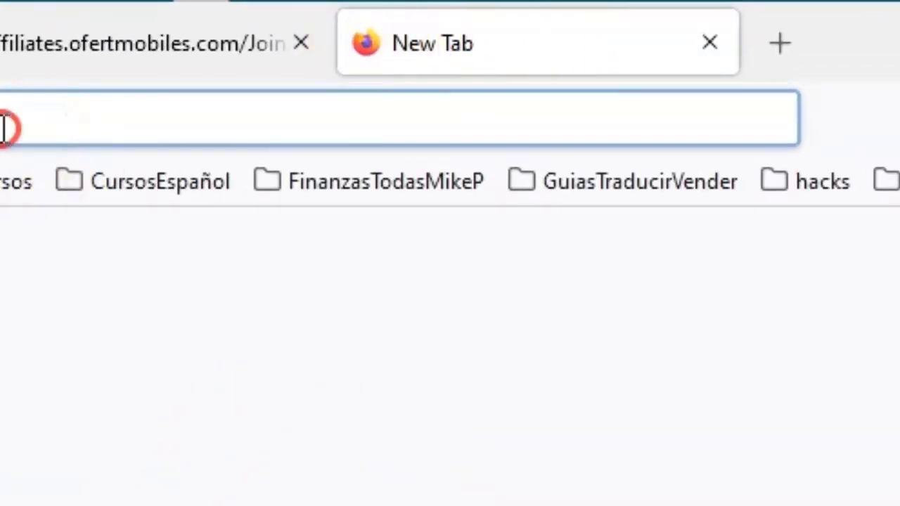
click(61, 395)
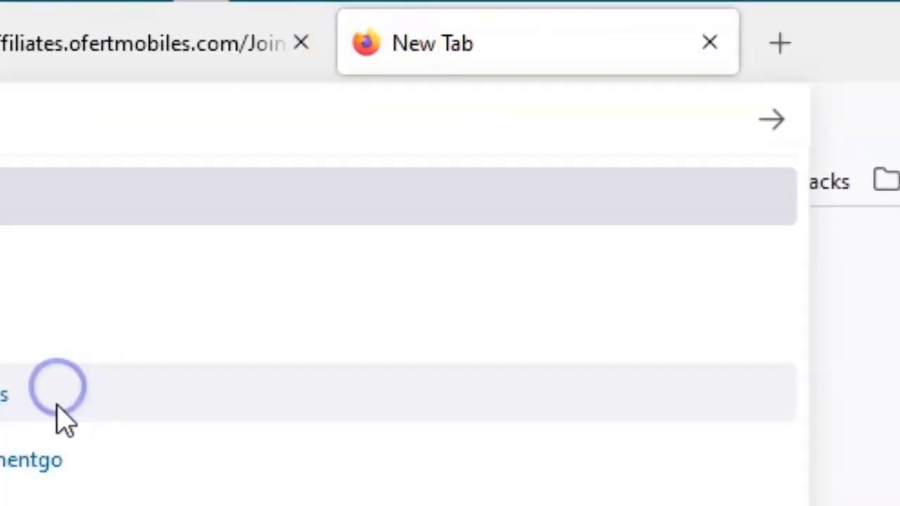
click(101, 402)
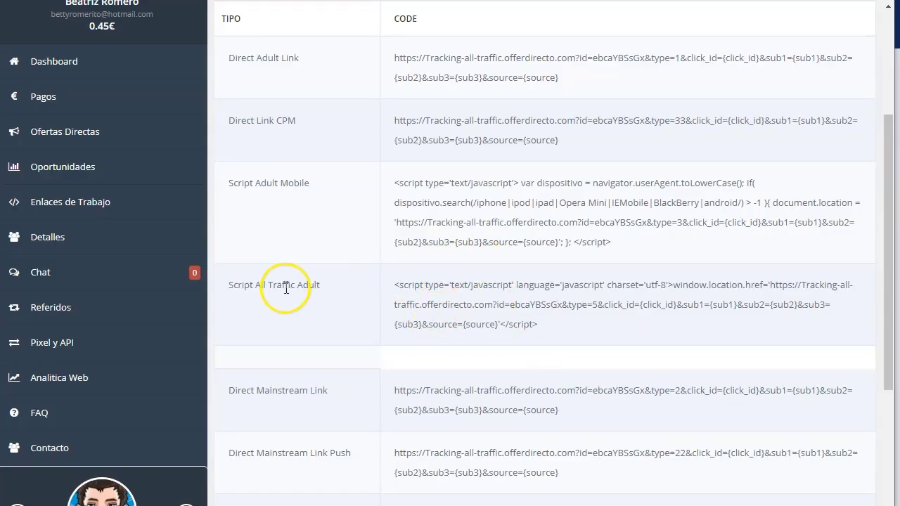
Step: Review the Script All Traffic Adult code among the OfertMobiles work links and open the account dashboard
drag(546, 335, 394, 284)
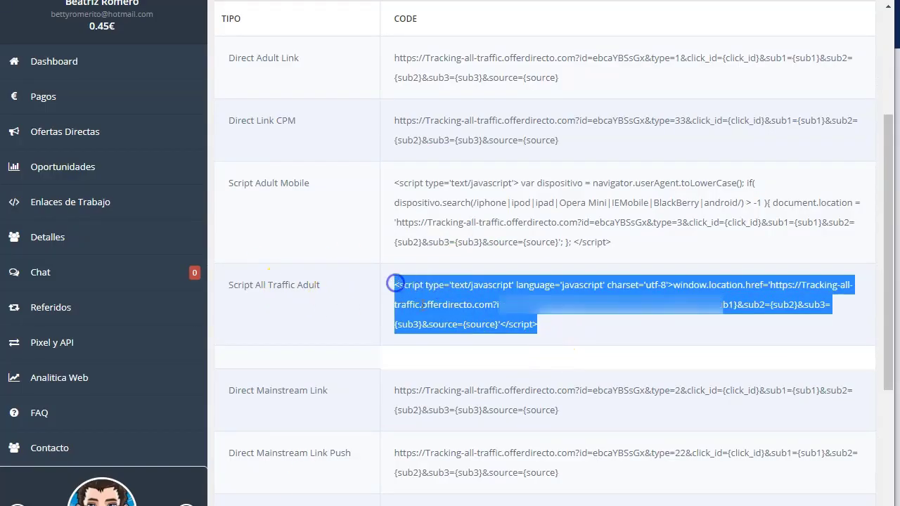
click(422, 304)
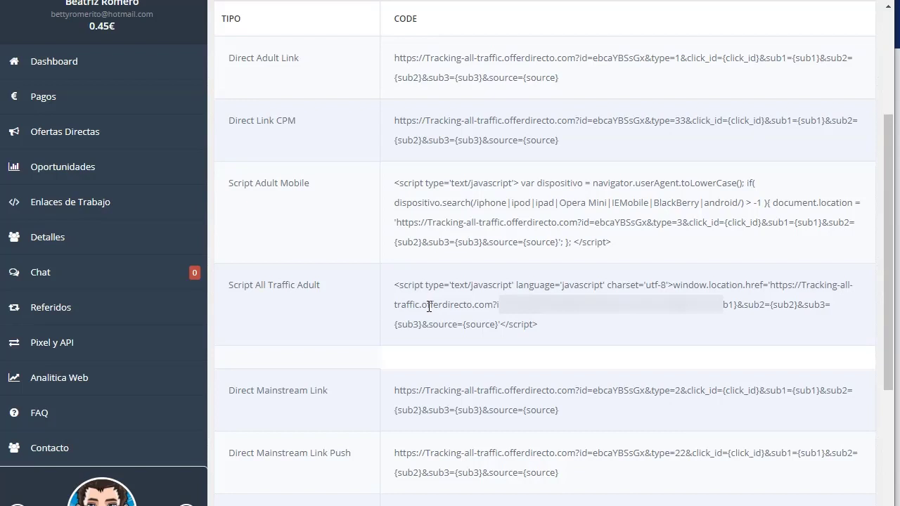
click(704, 22)
drag(891, 473, 899, 473)
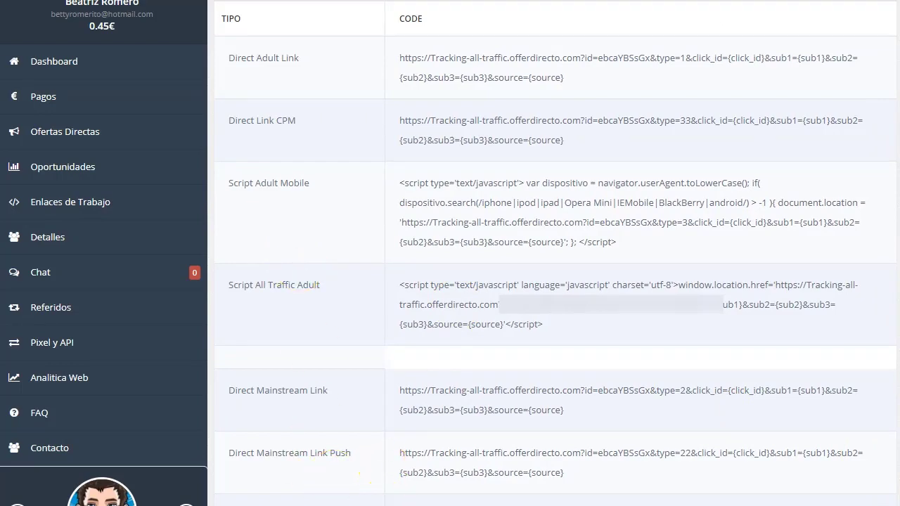
scroll(338, 257, down, 3)
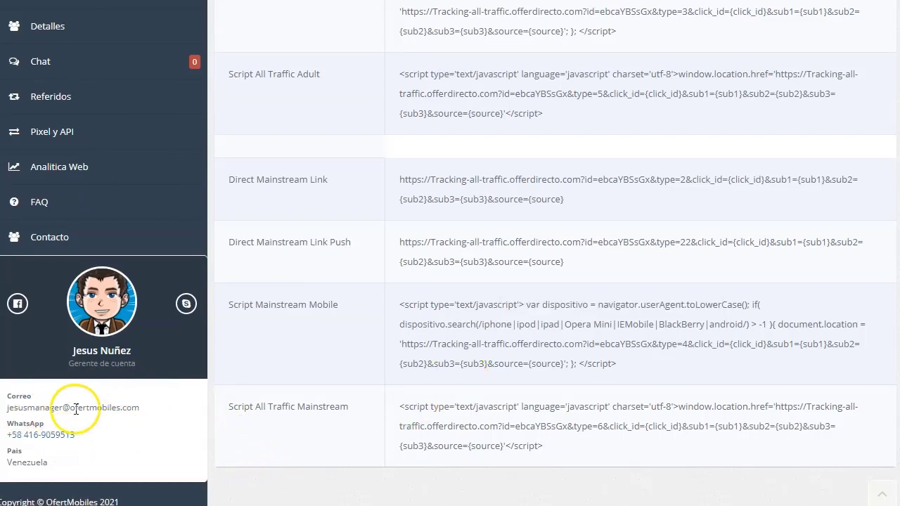
scroll(441, 325, up, 4)
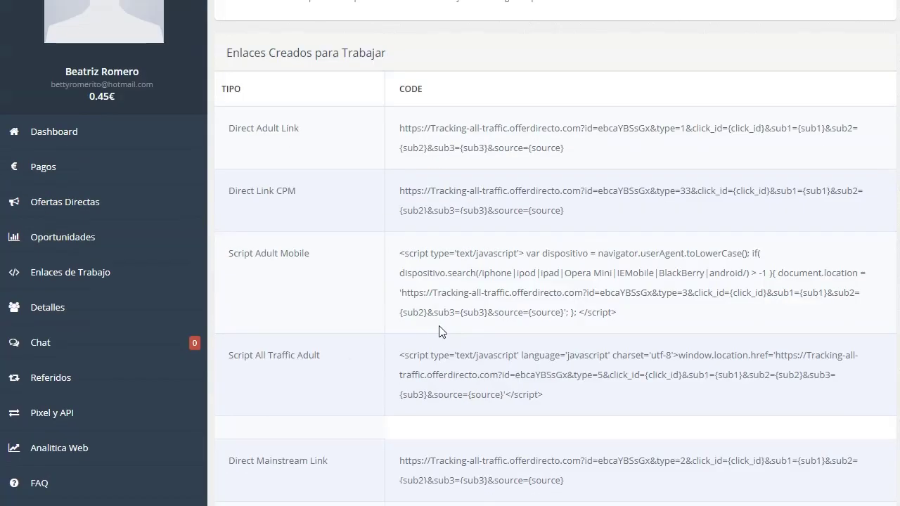
scroll(442, 332, up, 2)
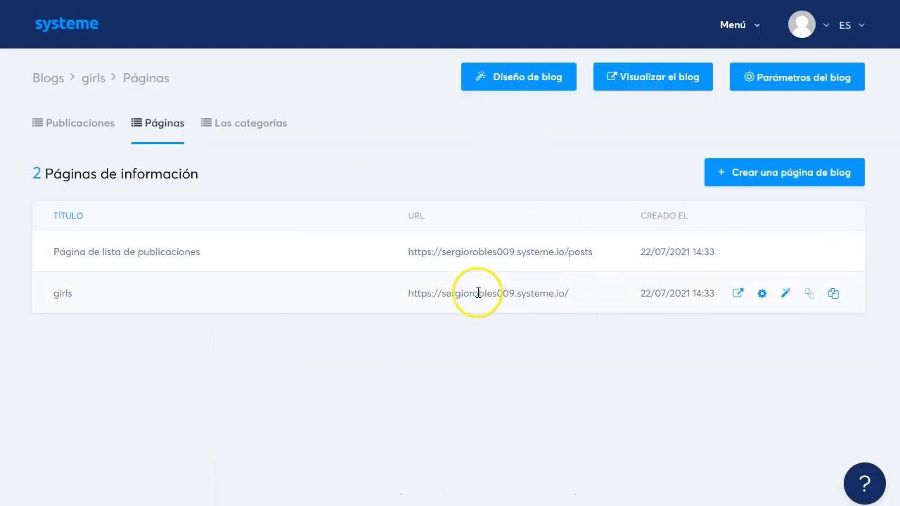
click(460, 369)
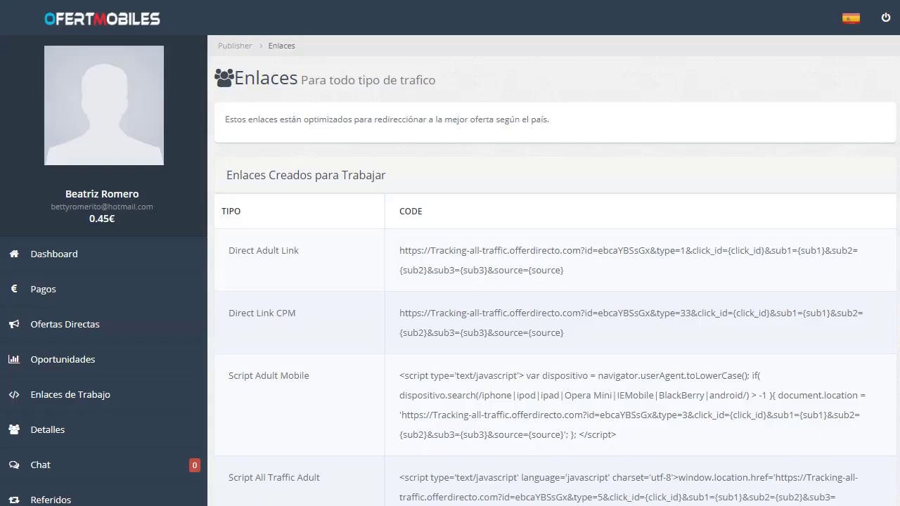
click(52, 256)
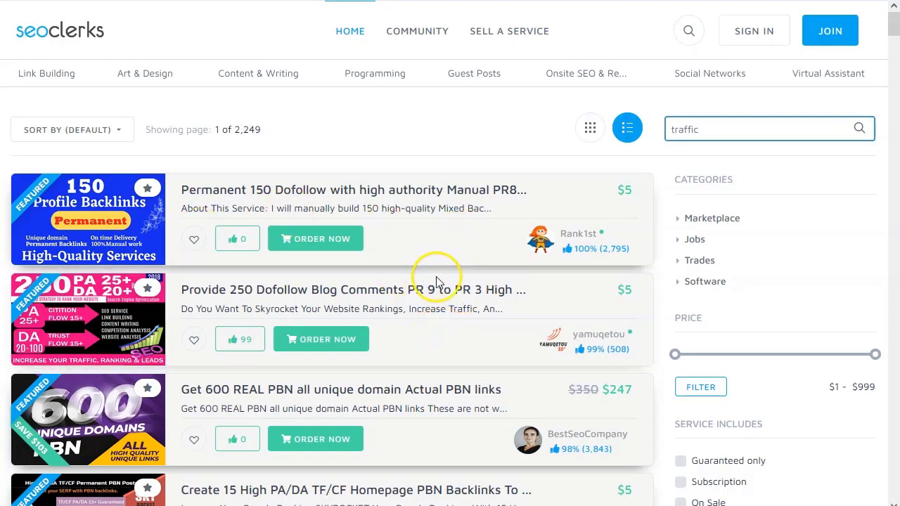
Step: Switch to SEOClerks and bring up service suggestions for the search term "traffic"
click(709, 129)
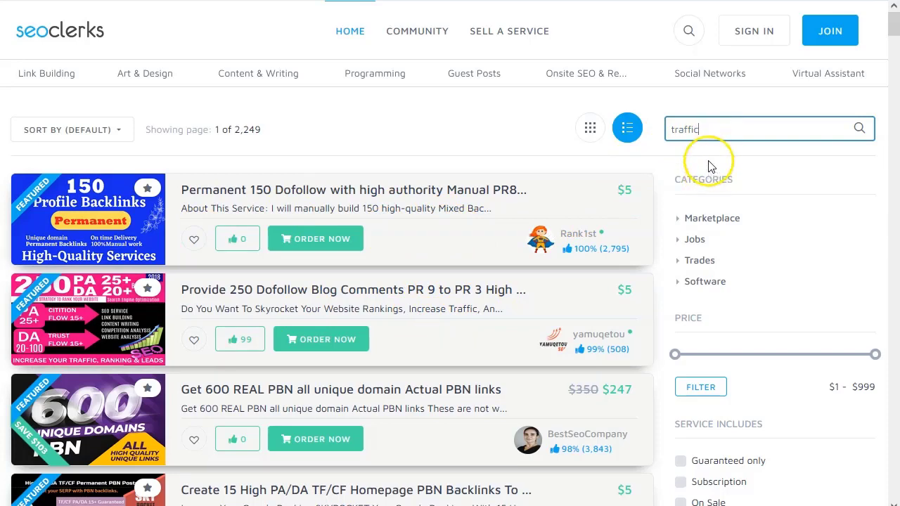
click(710, 137)
key(BackSpace)
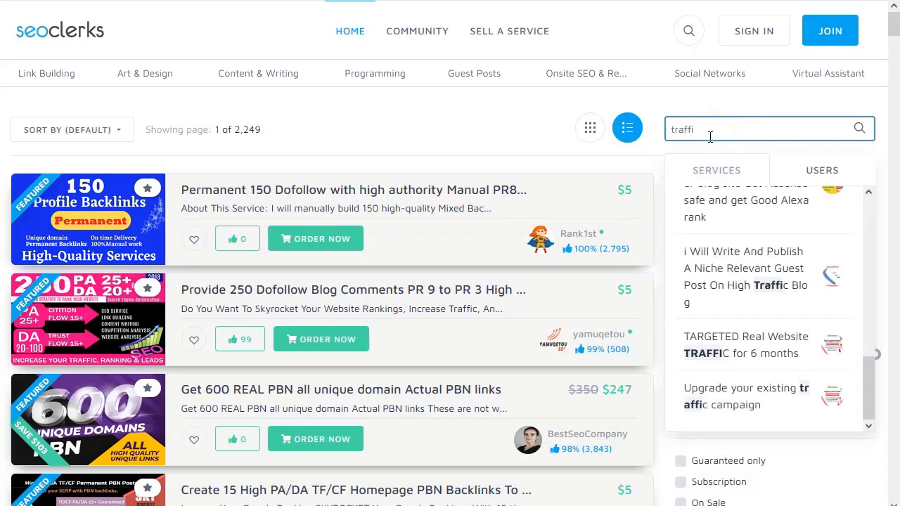
text(c)
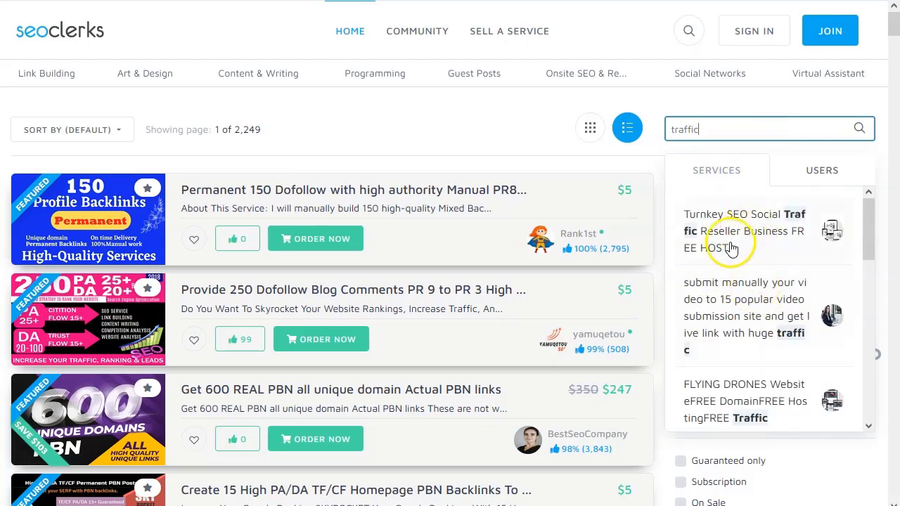
Step: Browse the suggested traffic services to compare the kinds of website traffic on sale
click(763, 237)
scroll(764, 239, down, 1)
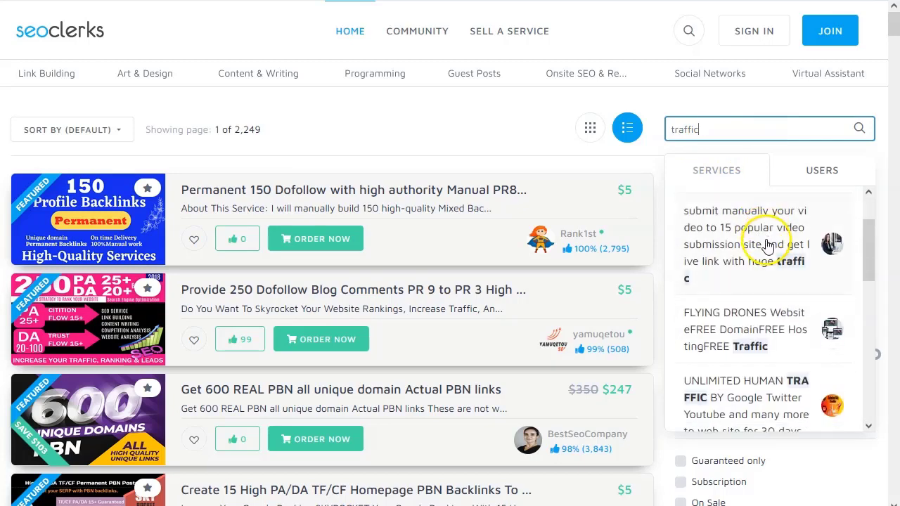
scroll(763, 250, down, 2)
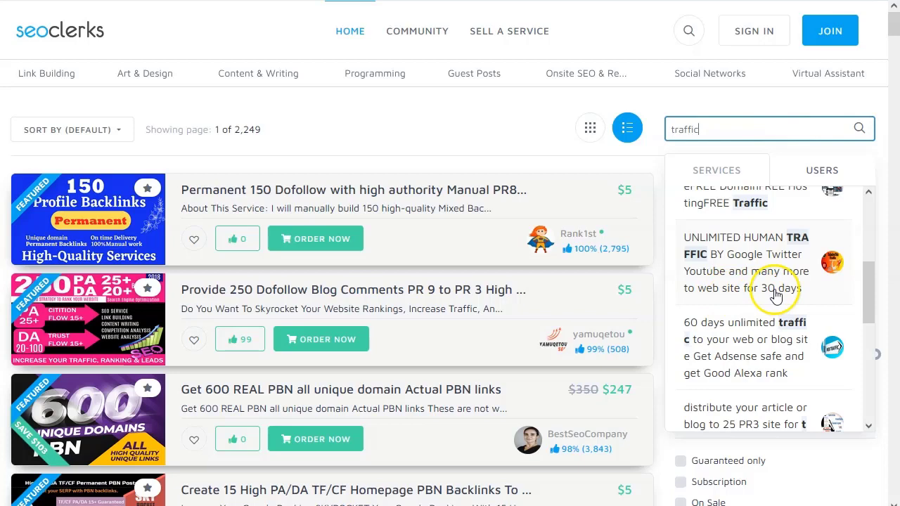
scroll(754, 281, down, 1)
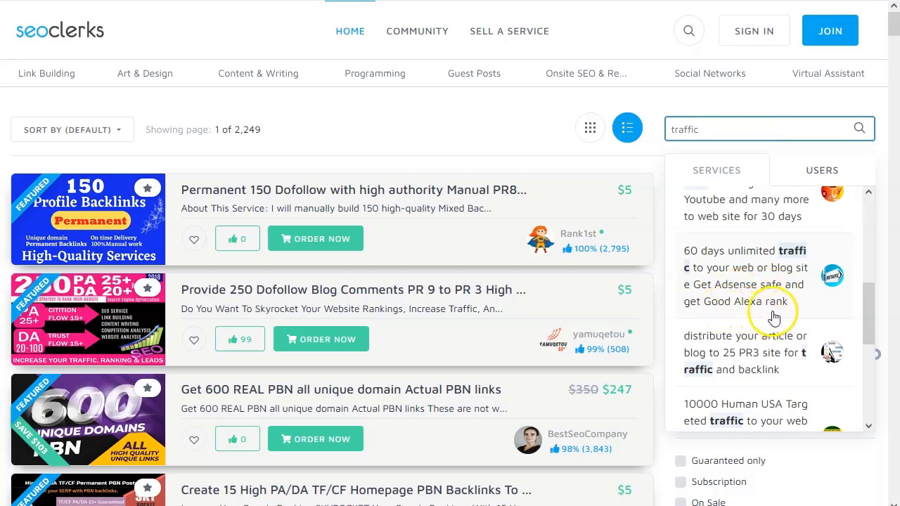
scroll(770, 274, down, 1)
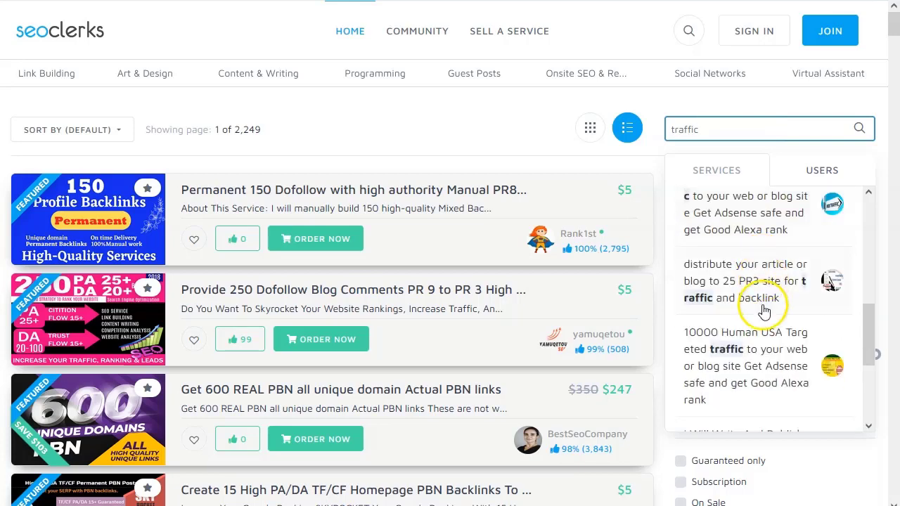
scroll(765, 311, down, 1)
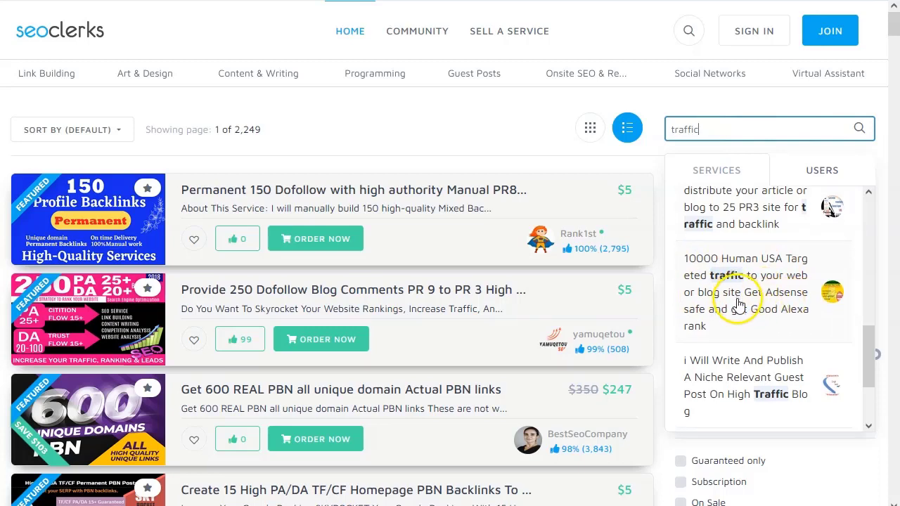
scroll(759, 316, down, 3)
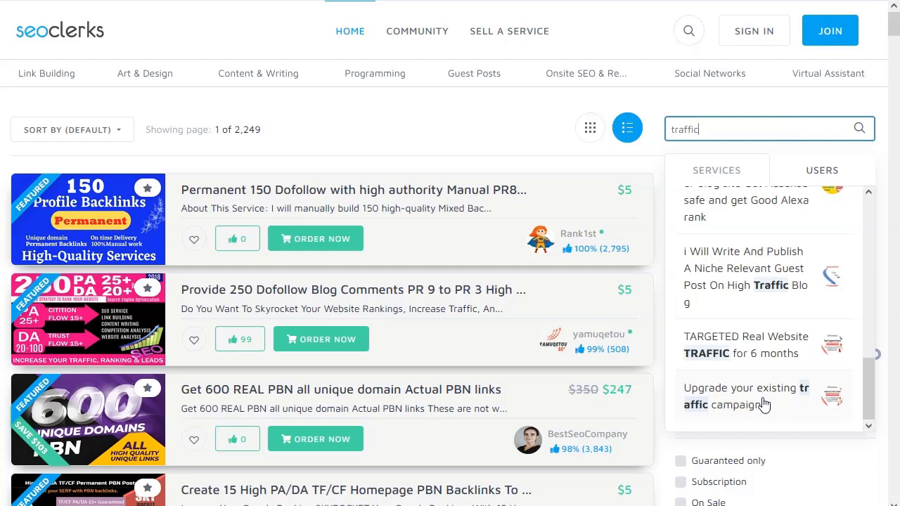
scroll(764, 394, up, 5)
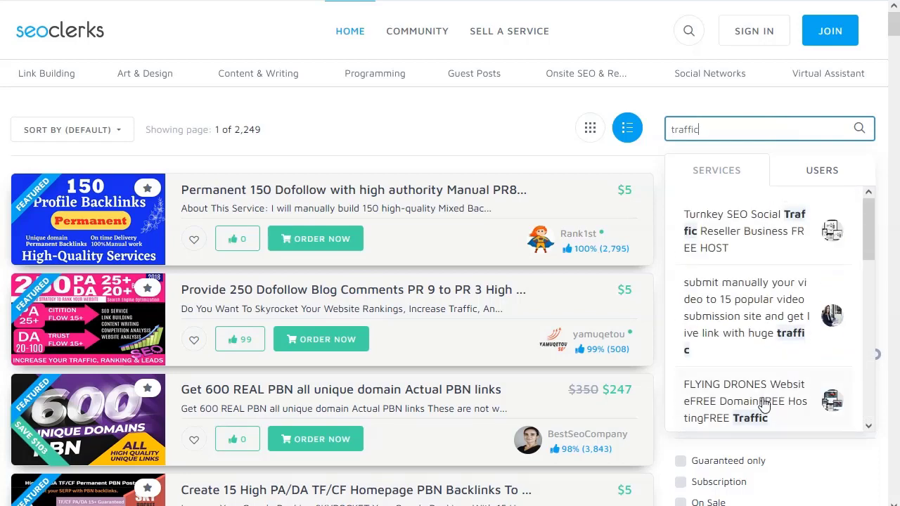
click(777, 331)
scroll(776, 330, down, 5)
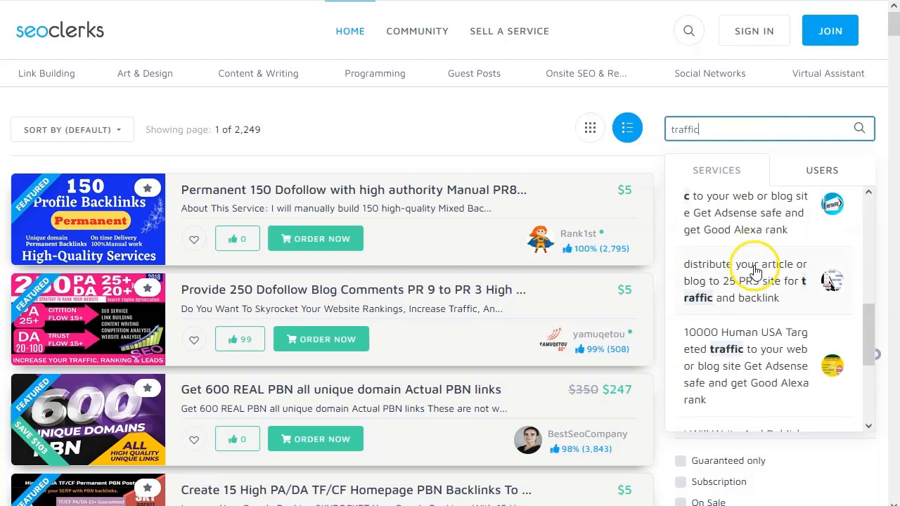
scroll(756, 270, down, 2)
scroll(747, 327, down, 2)
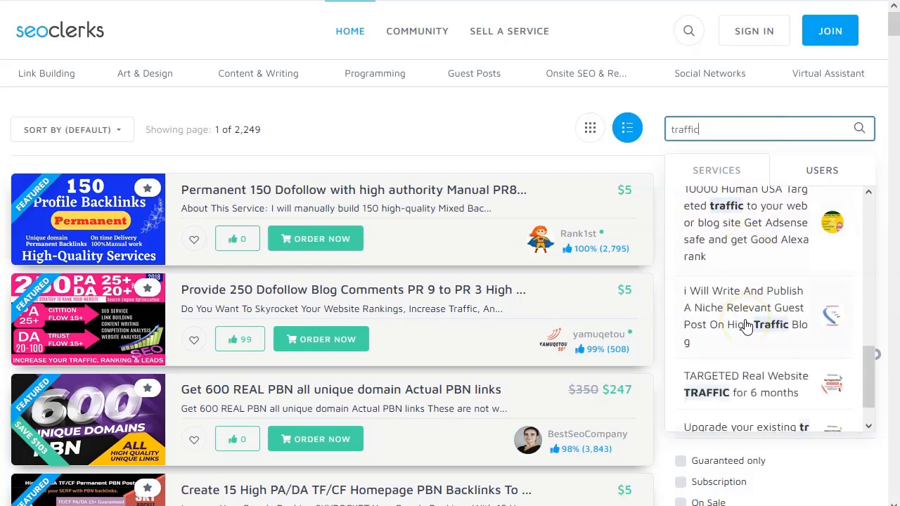
scroll(746, 327, down, 1)
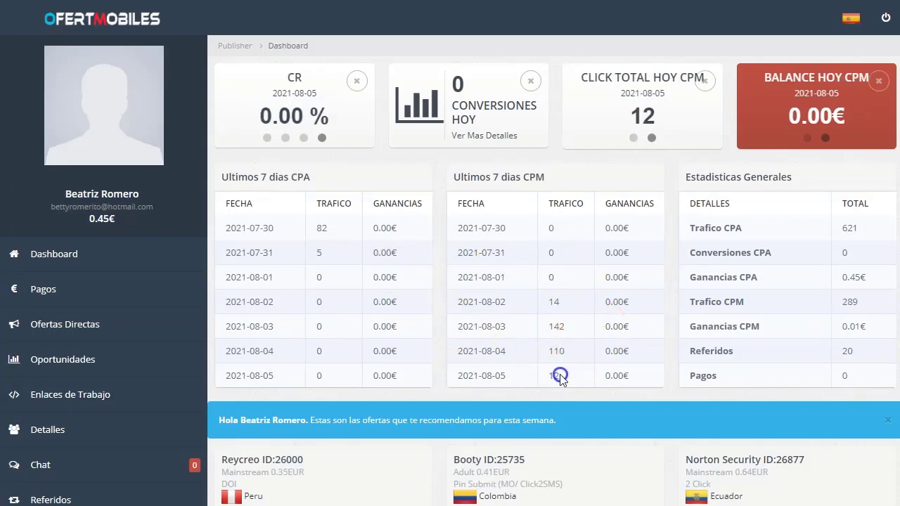
Step: Switch to OfertMobiles, check the daily CPM traffic from 2021-08-02 to 2021-08-04, and open the direct offers
drag(555, 302, 562, 352)
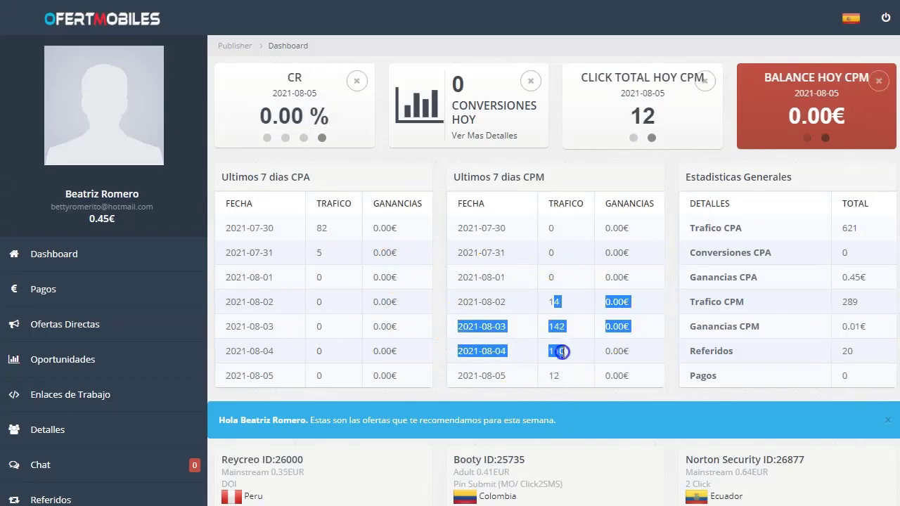
click(562, 352)
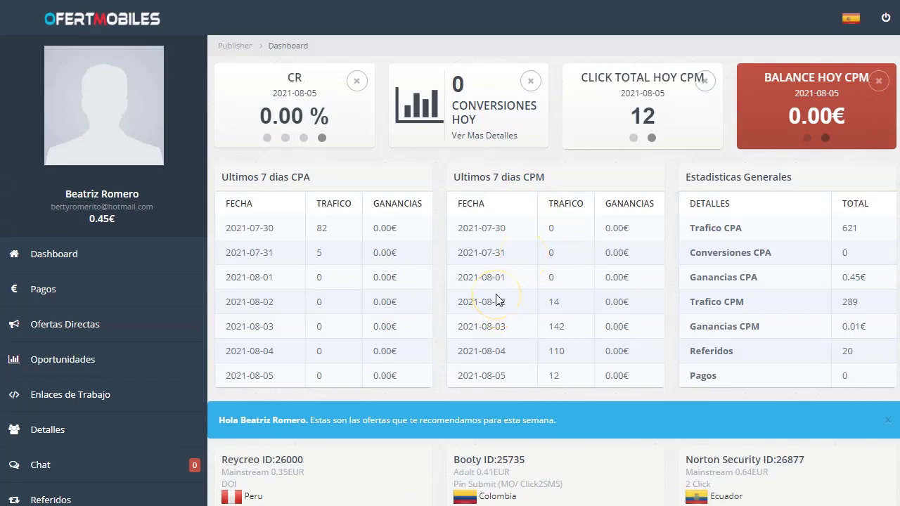
click(79, 327)
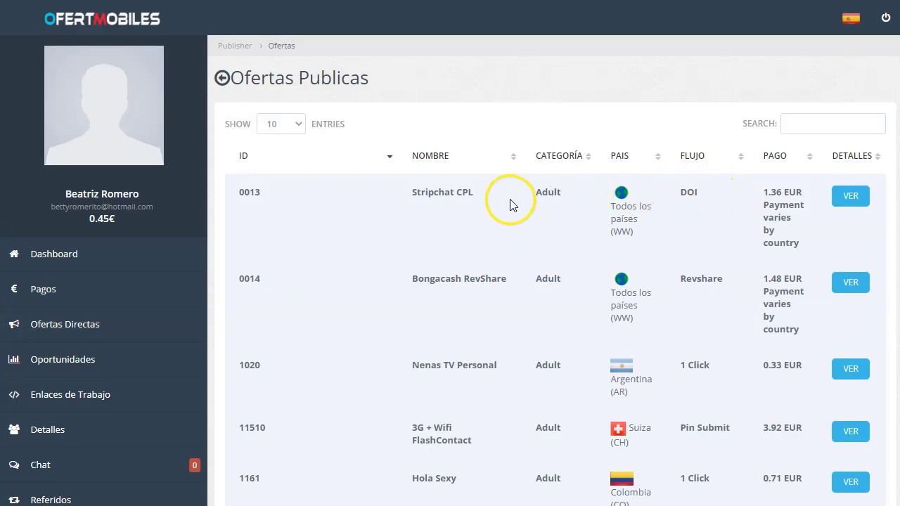
Step: Examine the adult offers in the public offers list, comparing their countries, flow types and payouts
drag(759, 190, 779, 192)
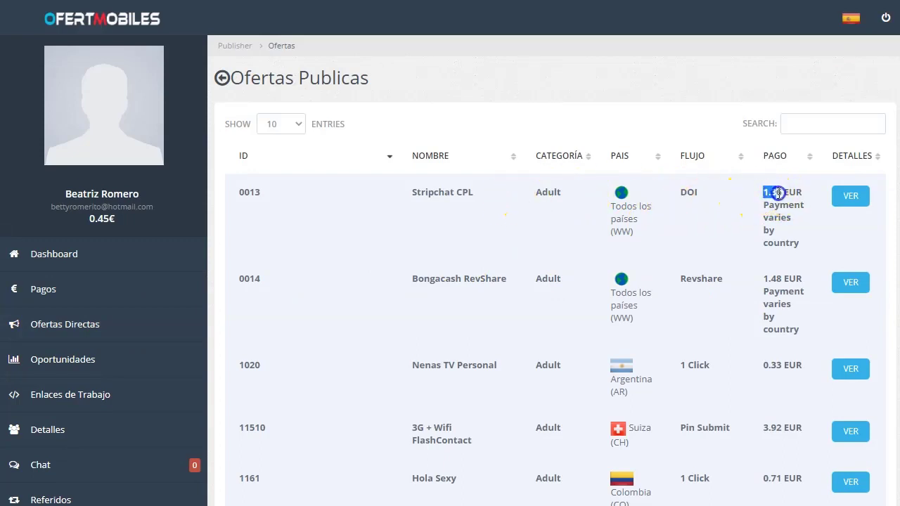
click(691, 196)
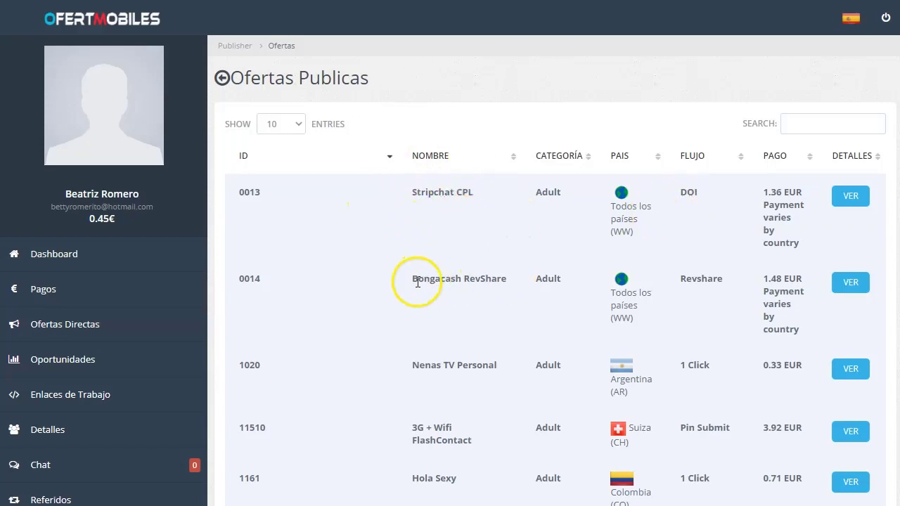
scroll(481, 299, down, 1)
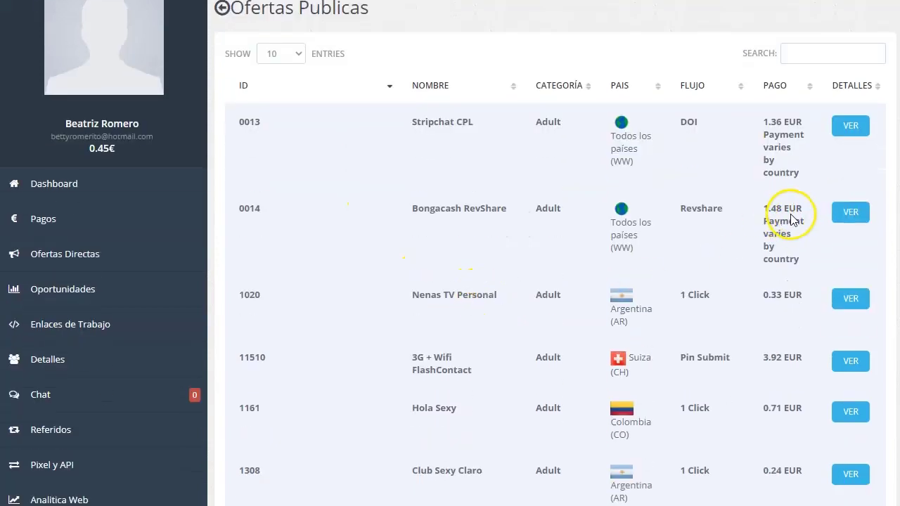
scroll(673, 263, down, 1)
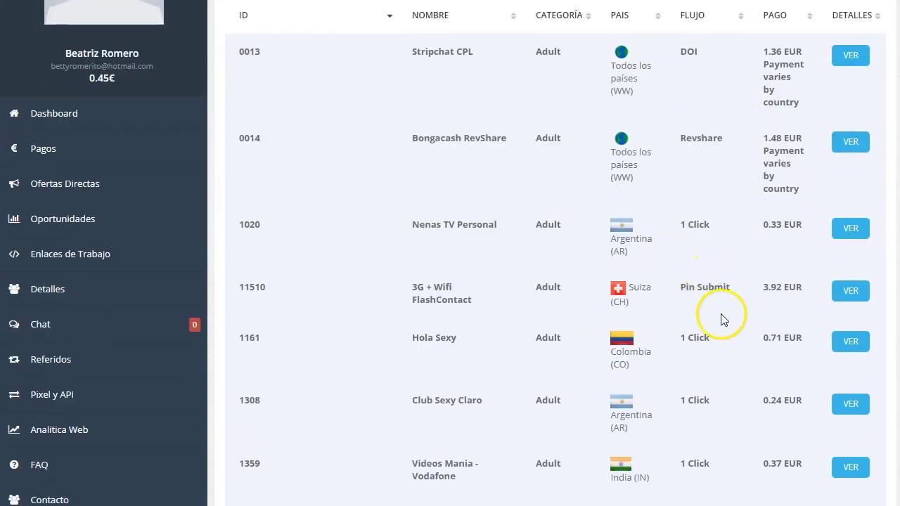
scroll(722, 320, down, 3)
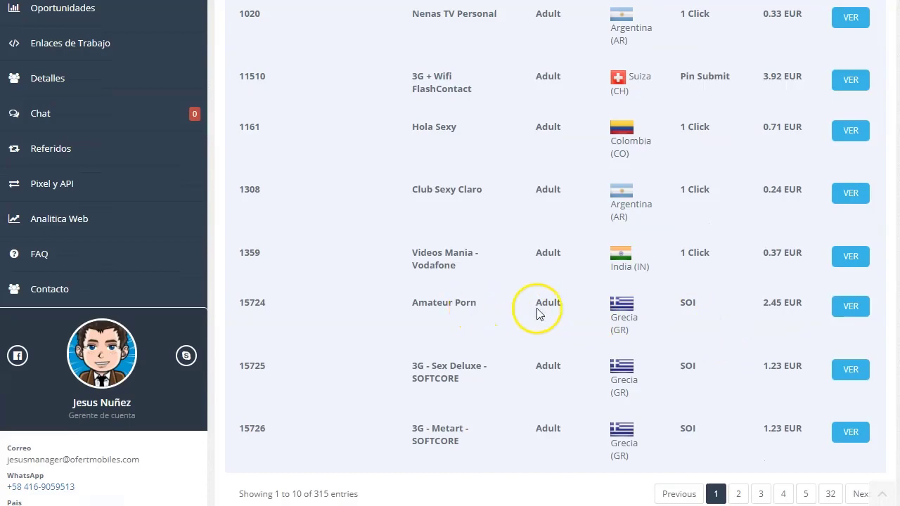
scroll(703, 330, down, 1)
scroll(542, 187, up, 6)
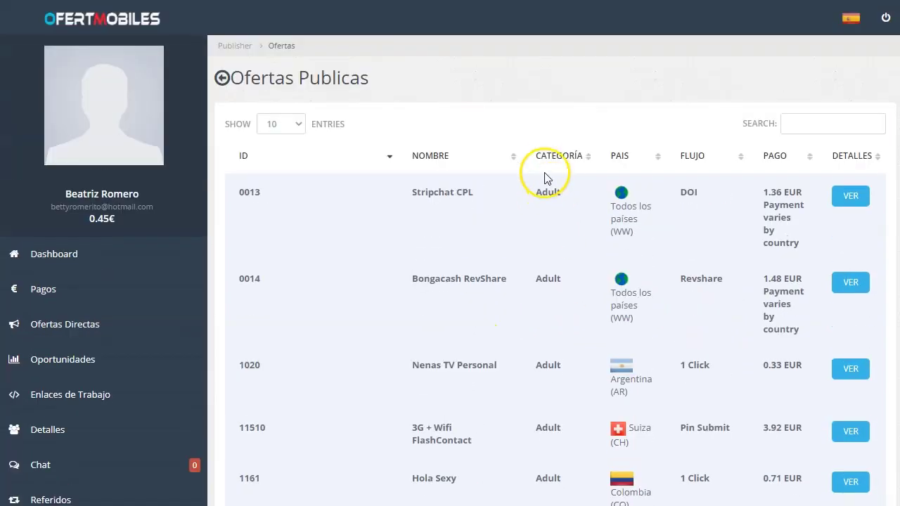
Step: Sort the public offers by category to put the Mainstream offers first and look through them
click(539, 155)
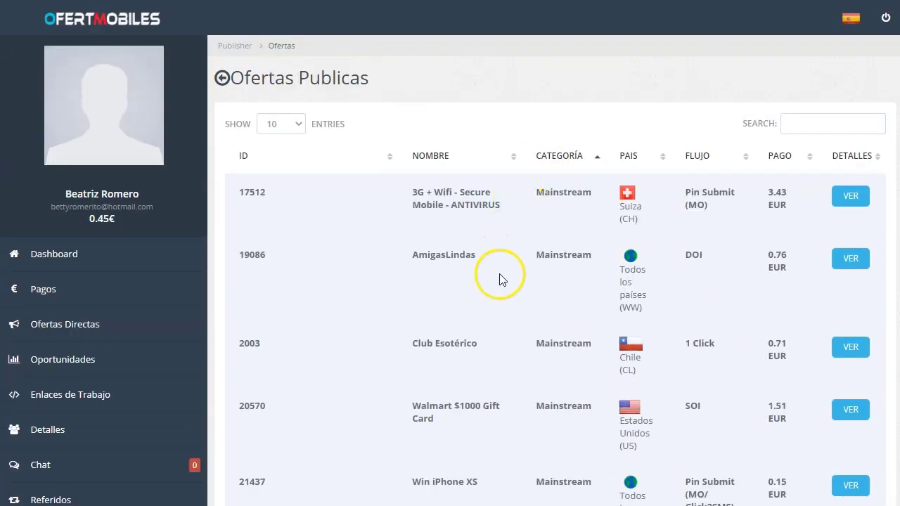
click(690, 257)
scroll(703, 257, down, 2)
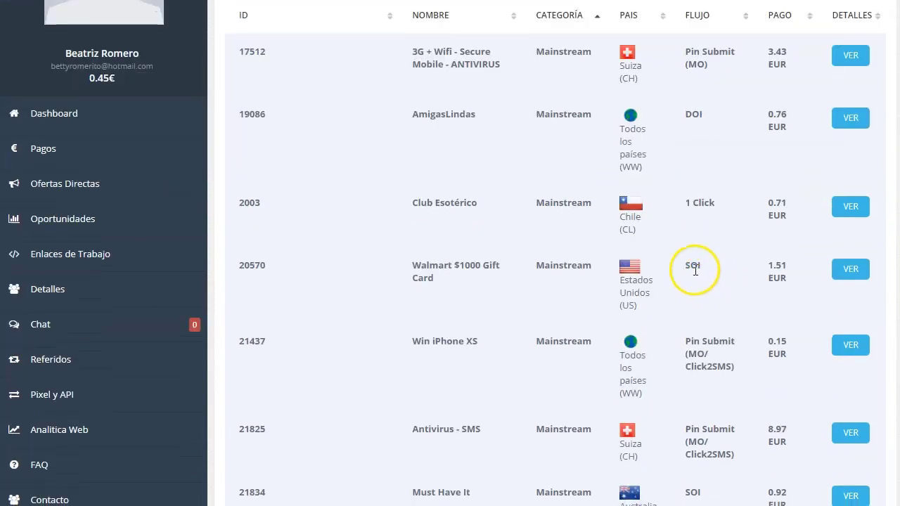
Step: Check the flow type of the Walmart $1000 Gift Card offer and open its details page
click(689, 267)
double_click(688, 268)
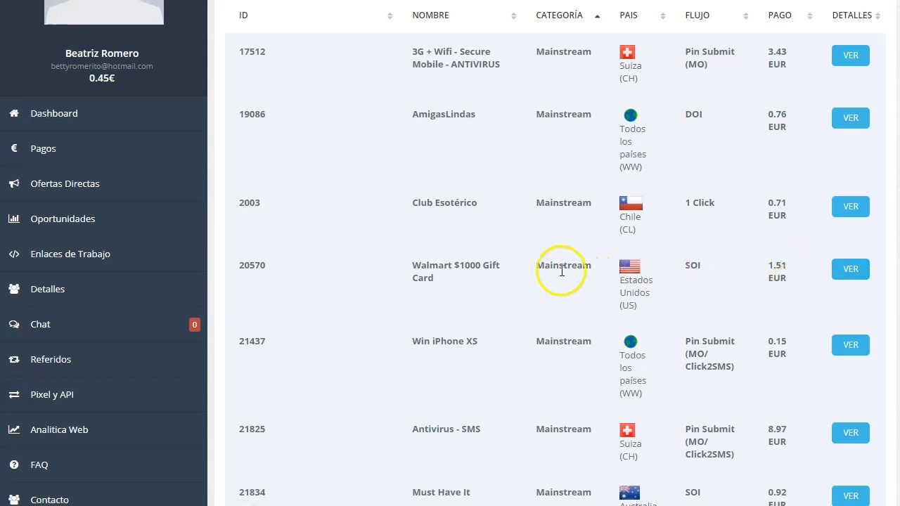
click(851, 272)
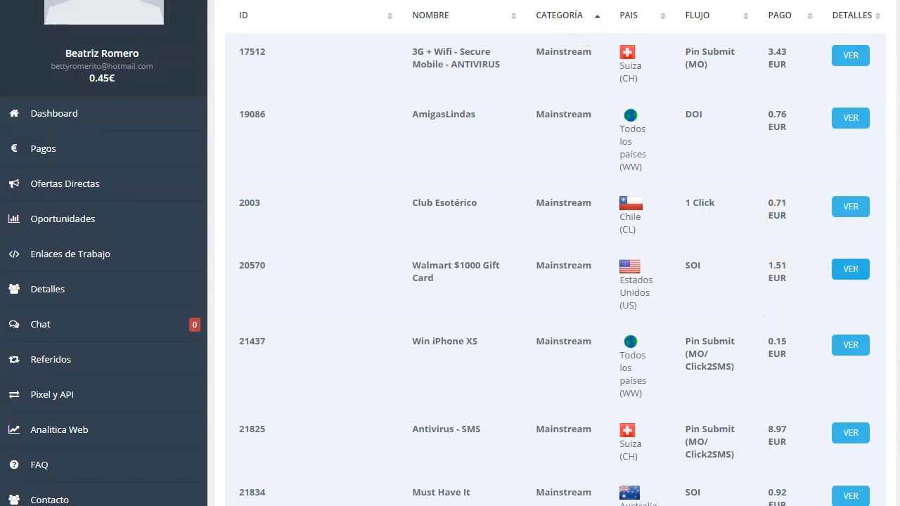
scroll(563, 244, down, 1)
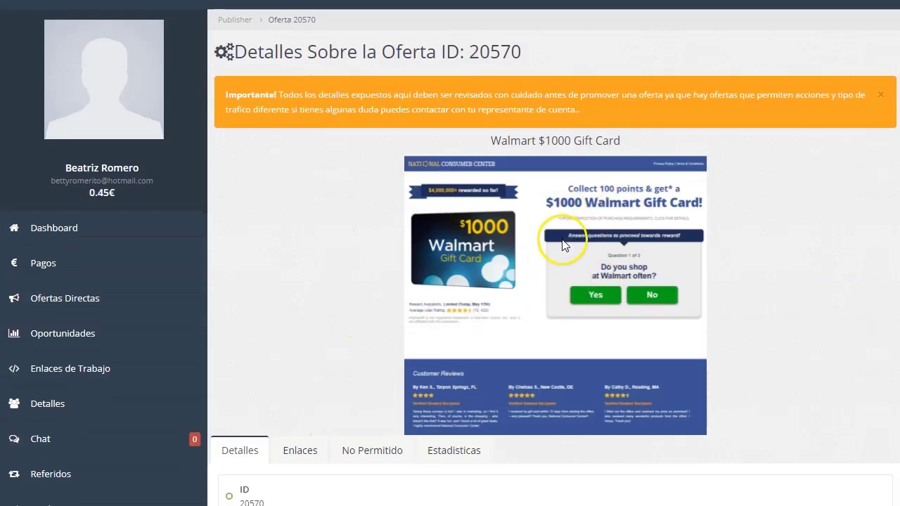
Step: Examine the Walmart $1000 Gift Card offer's details, including its country, device, operators, payout and flow type
scroll(563, 245, down, 1)
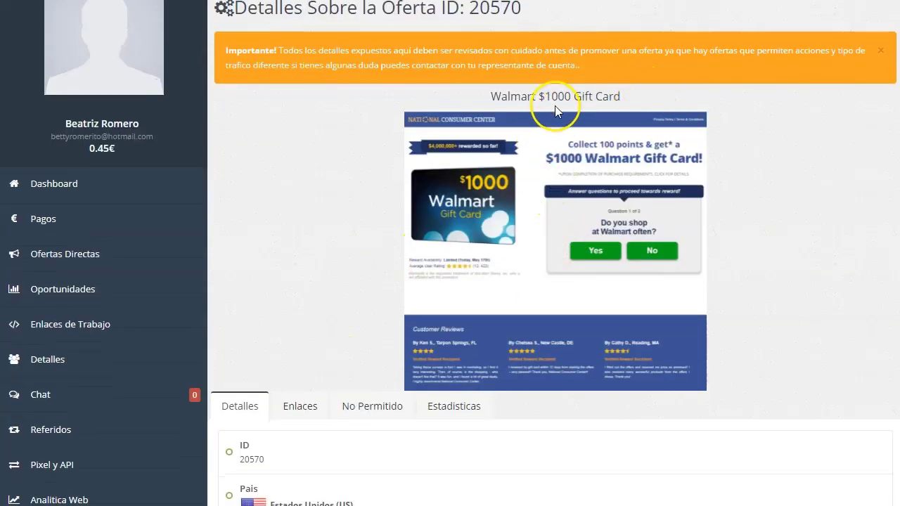
scroll(436, 267, down, 1)
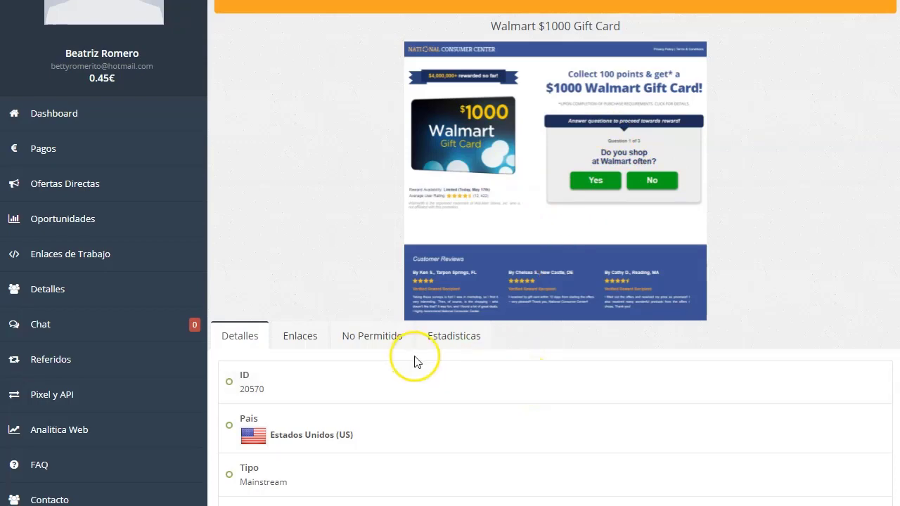
scroll(414, 361, down, 3)
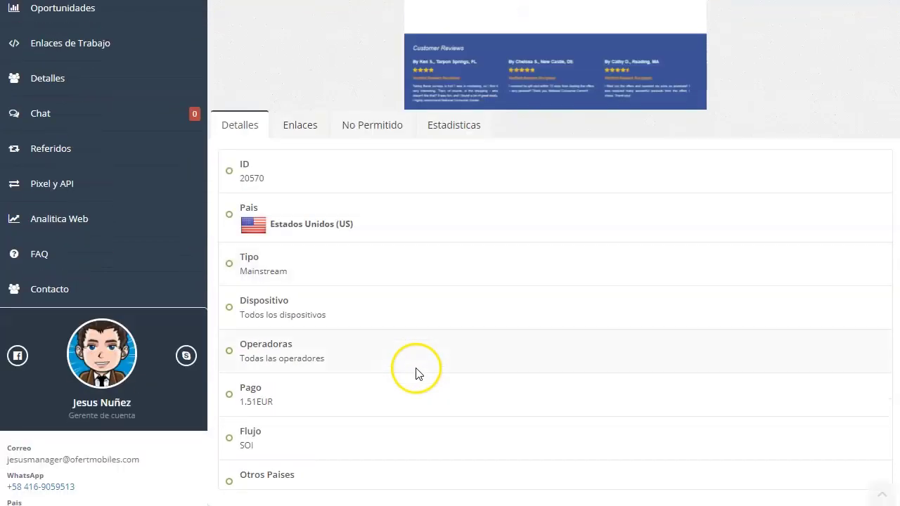
click(281, 402)
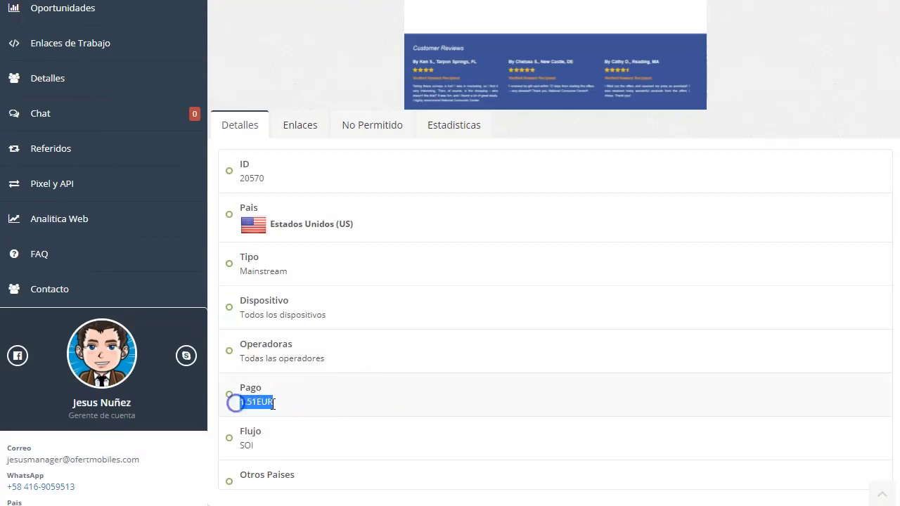
scroll(344, 401, down, 1)
scroll(344, 401, up, 2)
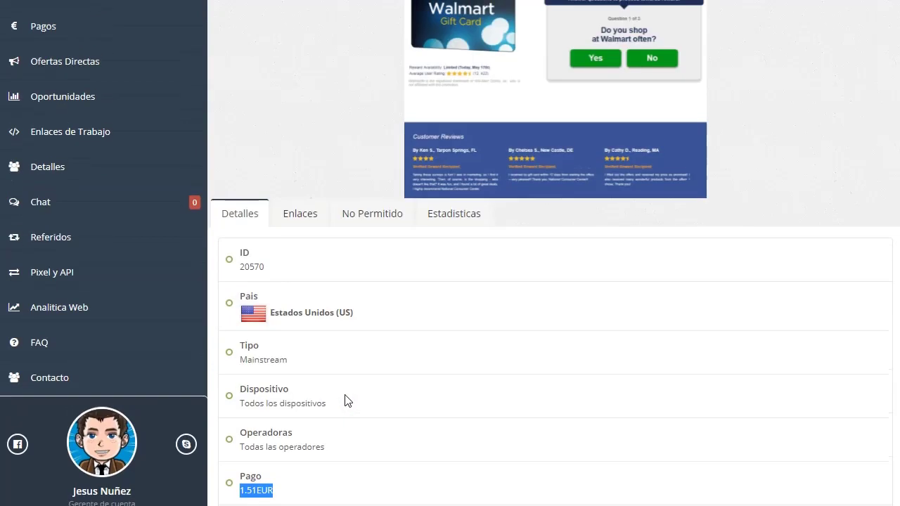
Step: Show the offer's links and review its direct link, mobile script and all-traffic script
click(314, 218)
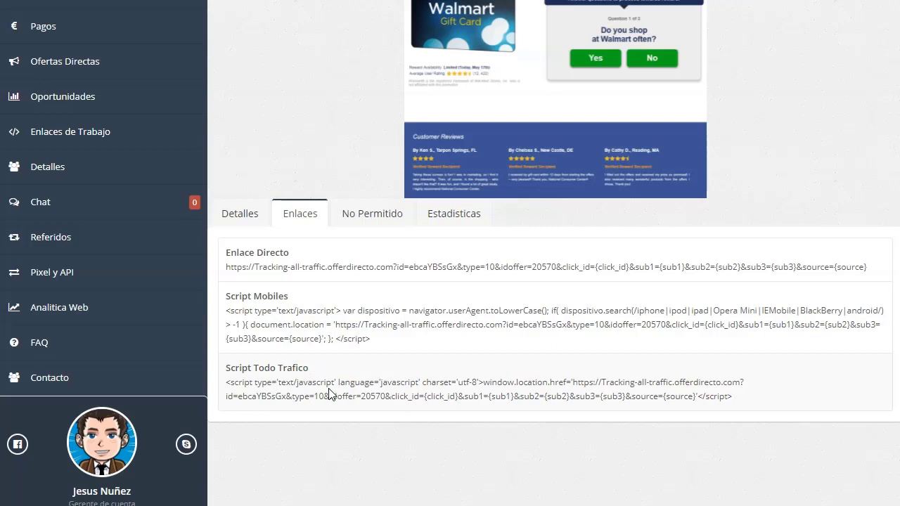
drag(240, 296, 301, 299)
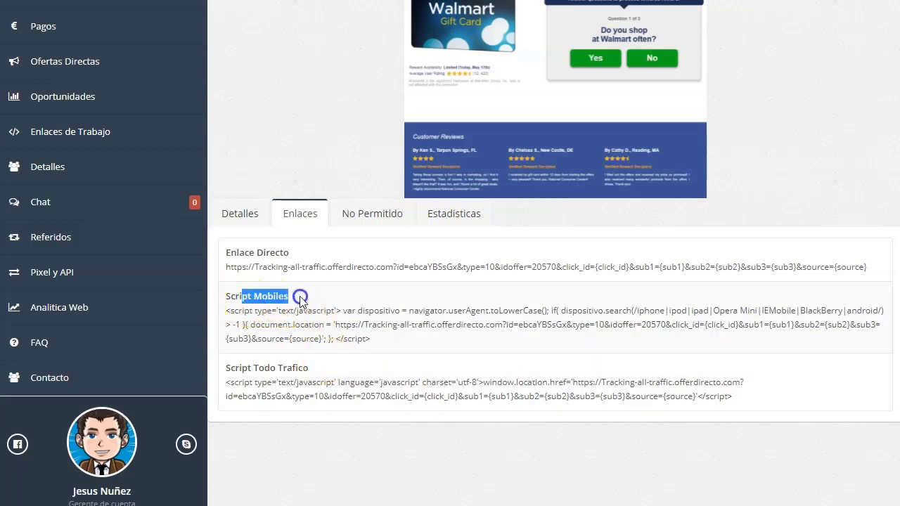
click(298, 295)
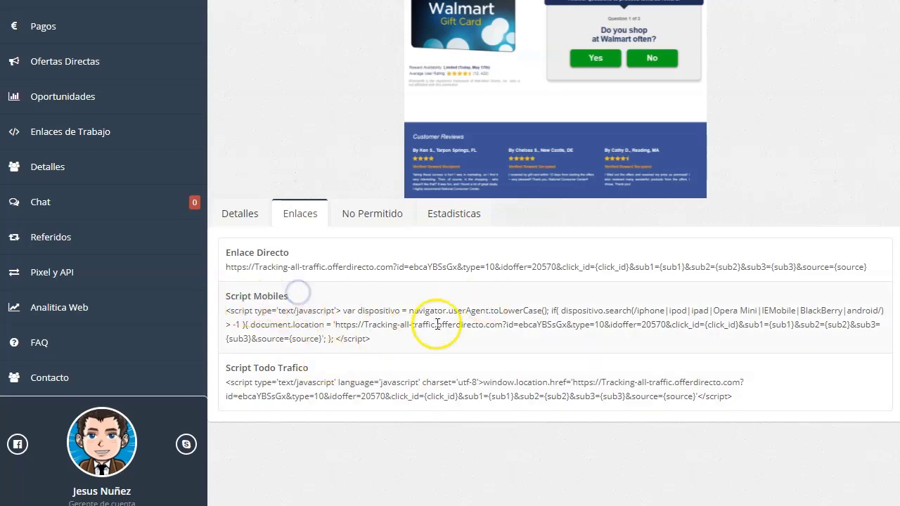
Step: Review which traffic practices are not permitted for the Walmart $1000 Gift Card offer
click(378, 218)
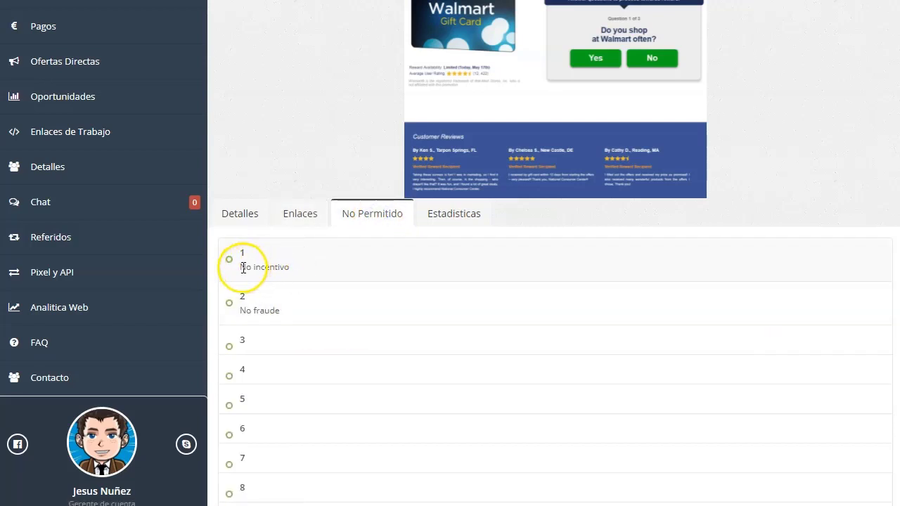
drag(241, 267, 311, 261)
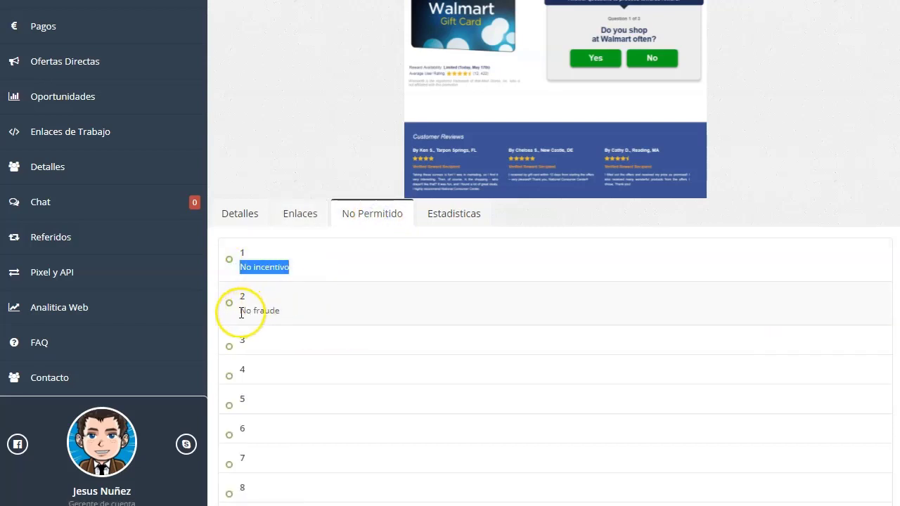
drag(240, 313, 268, 319)
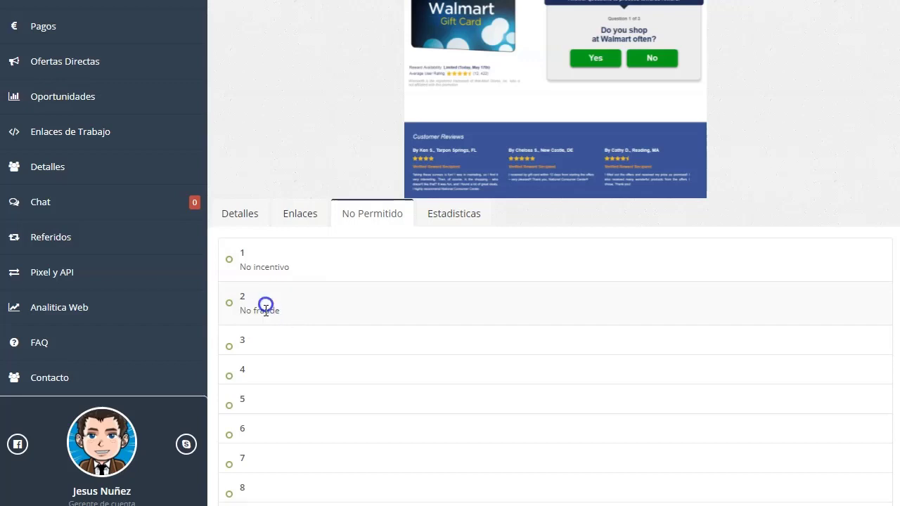
double_click(265, 312)
click(284, 315)
scroll(291, 335, down, 1)
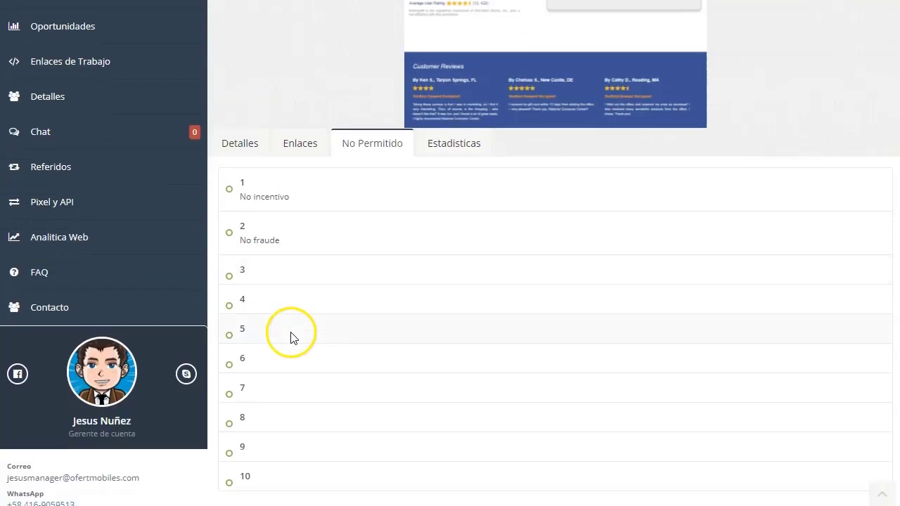
Step: Check the offer's statistics for clicks, conversions and total generated across all affiliates
scroll(367, 281, up, 3)
click(450, 363)
scroll(429, 396, down, 3)
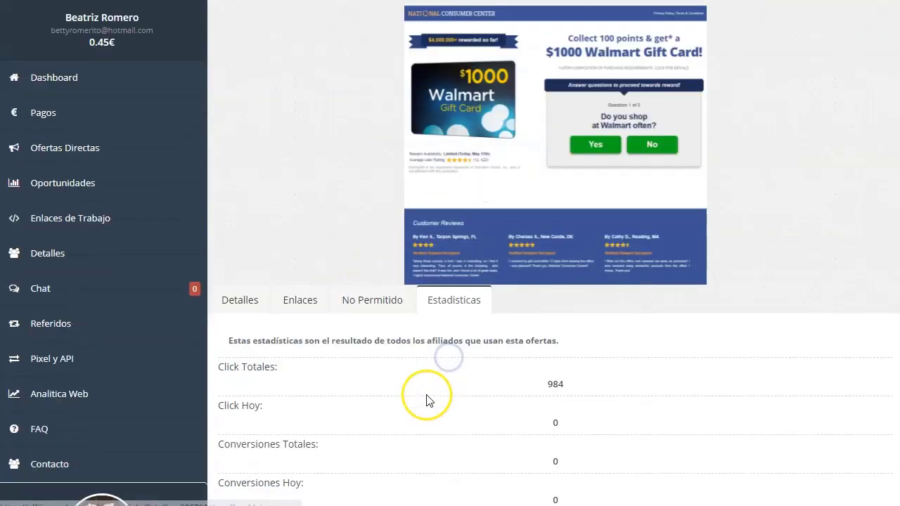
scroll(532, 237, up, 2)
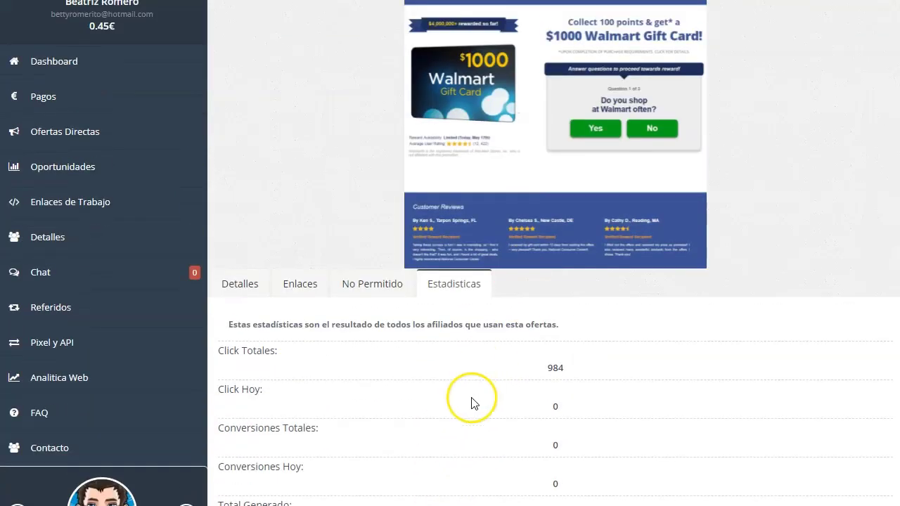
scroll(419, 409, down, 3)
scroll(418, 408, up, 6)
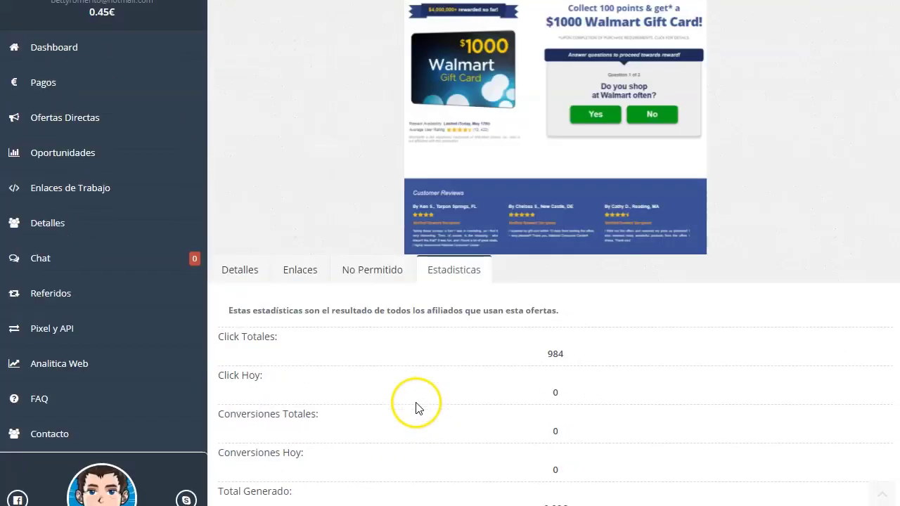
scroll(376, 265, down, 1)
scroll(374, 265, down, 2)
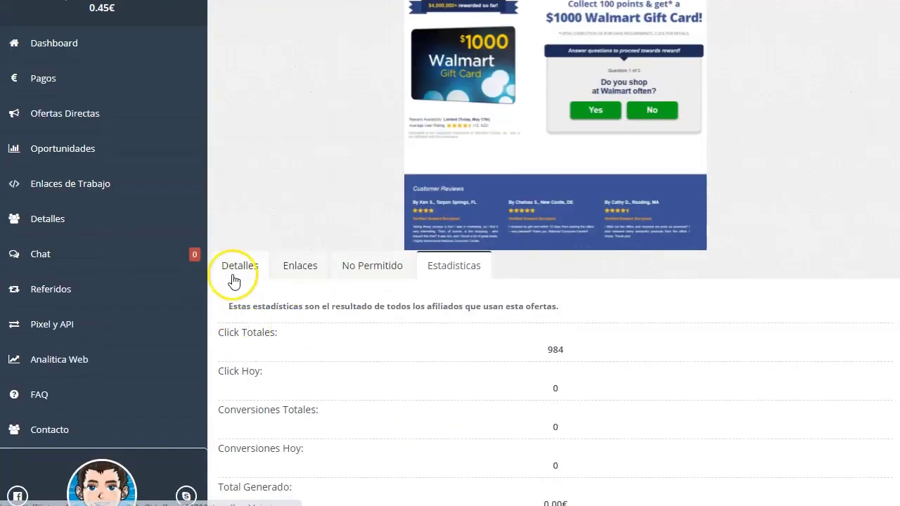
Step: Return to the public direct offers, then open the opportunities page and compare the CPA and CPM rates by country
click(79, 118)
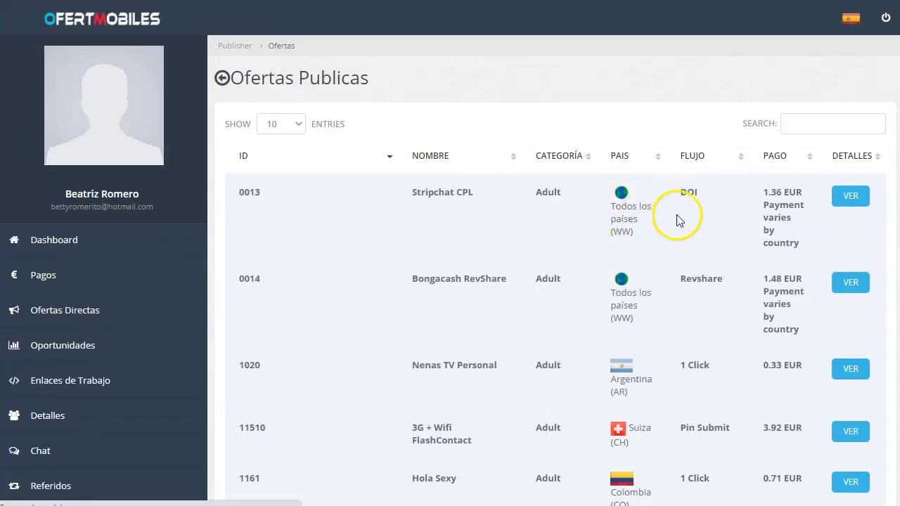
scroll(106, 327, down, 1)
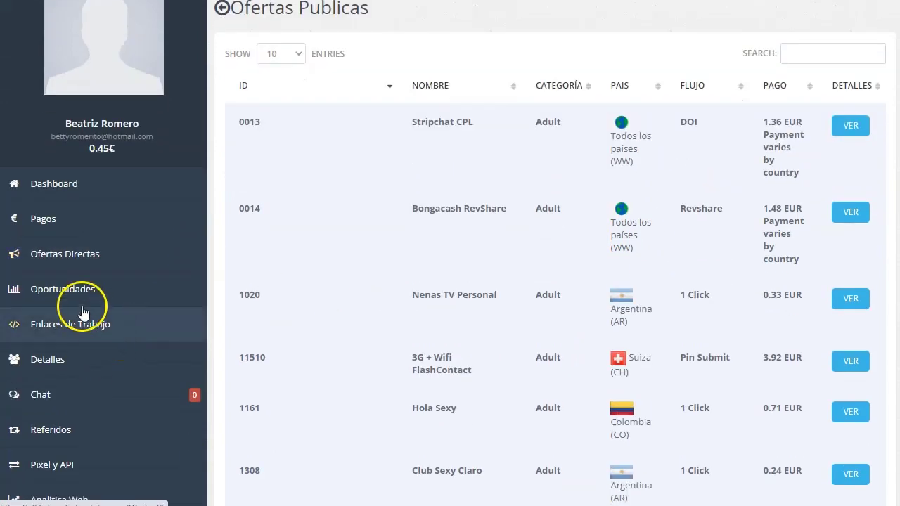
click(77, 301)
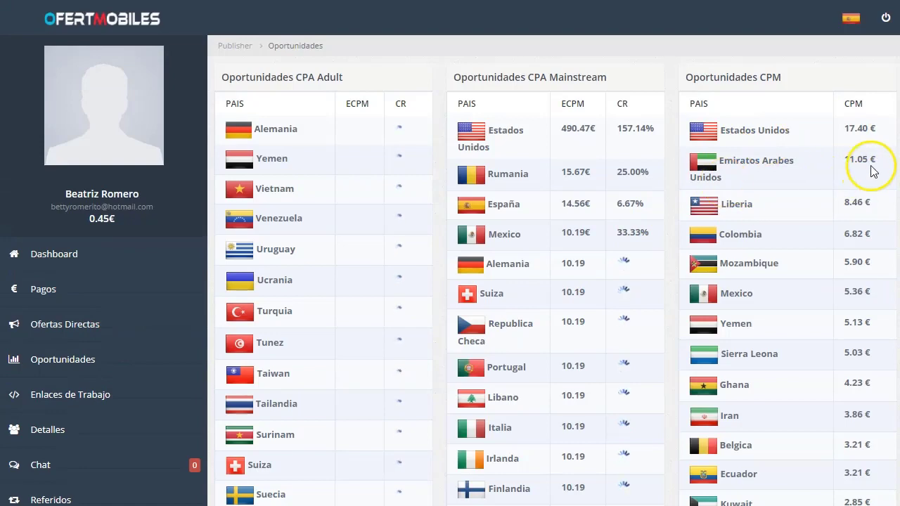
scroll(119, 331, down, 2)
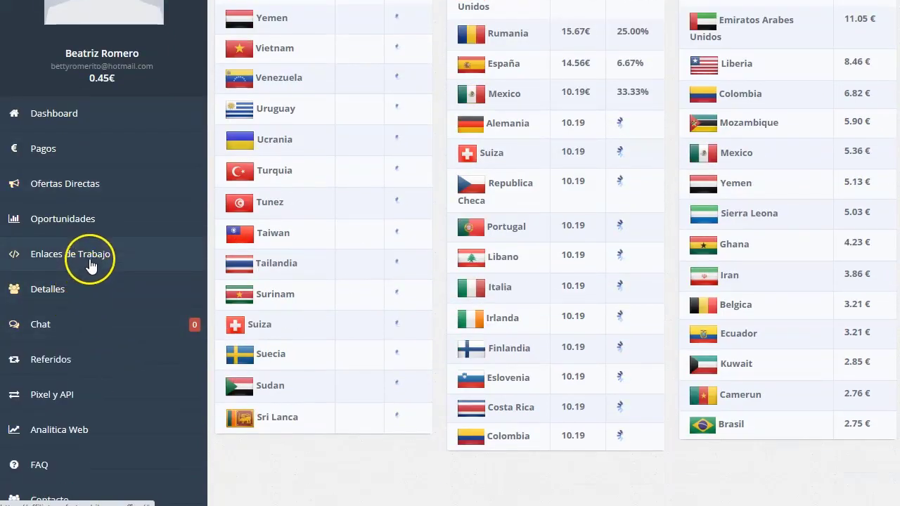
Step: Open the list of created working links and review the adult, CPM and mainstream codes
click(91, 255)
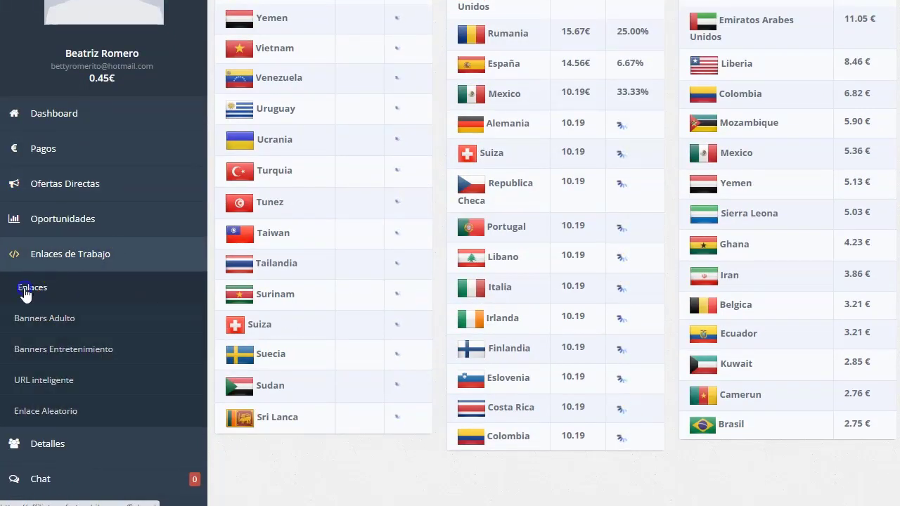
click(28, 288)
scroll(466, 296, down, 2)
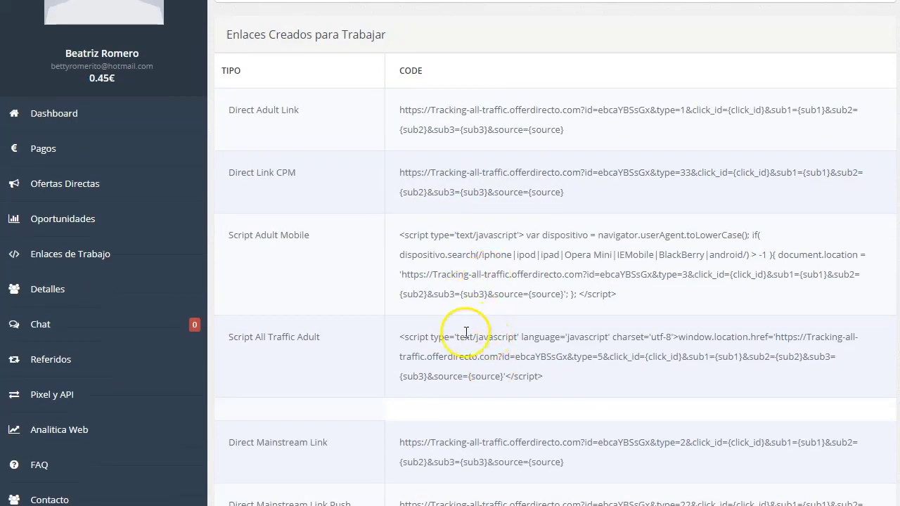
Step: Open the smart URL page and look through the default link and the offer ID fields for each country
click(45, 255)
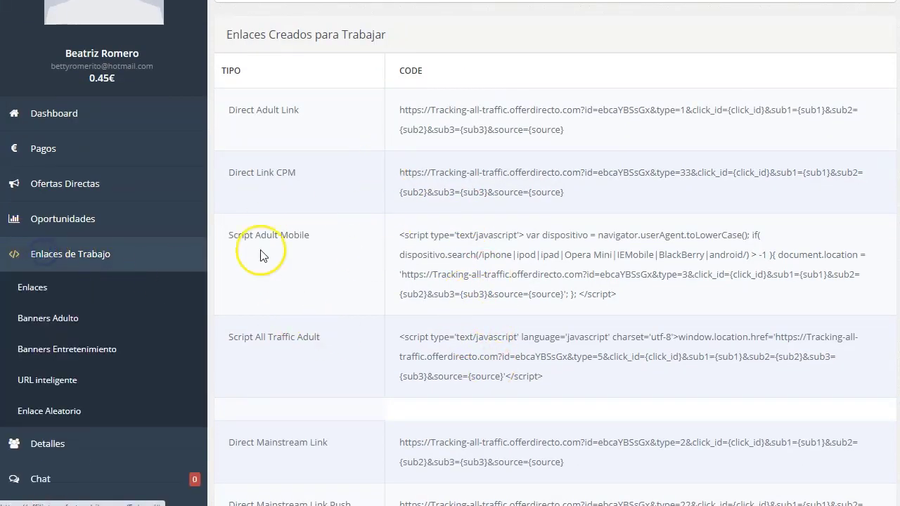
click(38, 381)
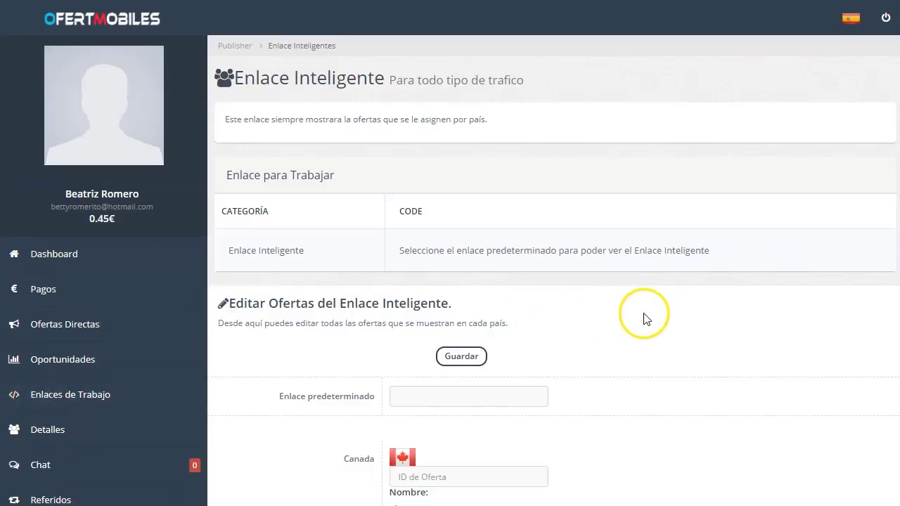
scroll(621, 326, down, 4)
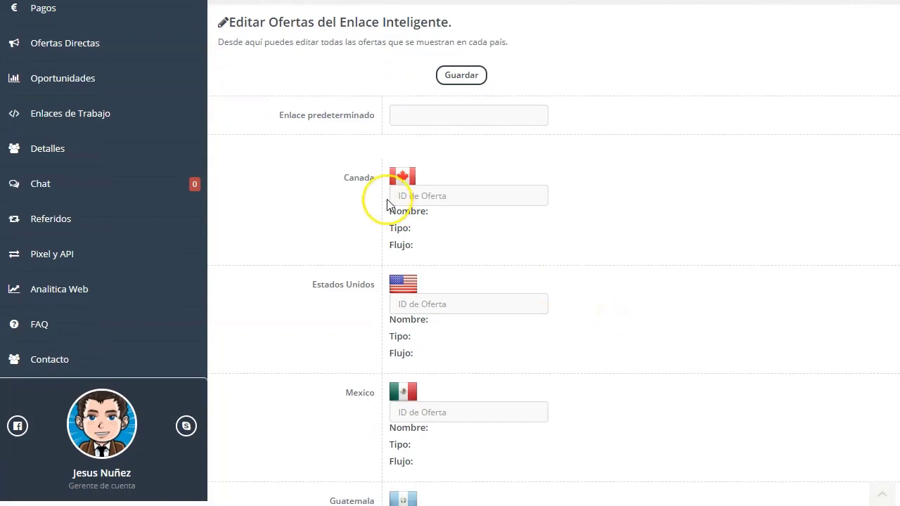
scroll(590, 313, down, 2)
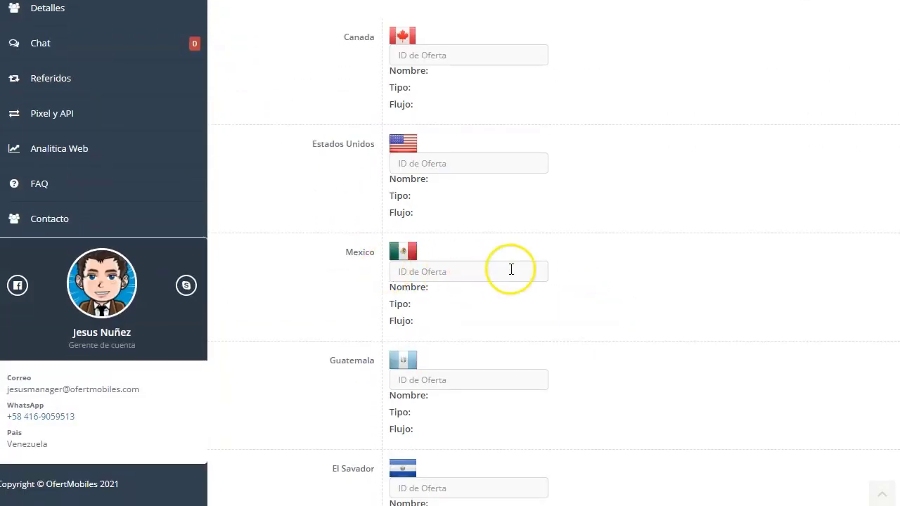
scroll(643, 347, down, 3)
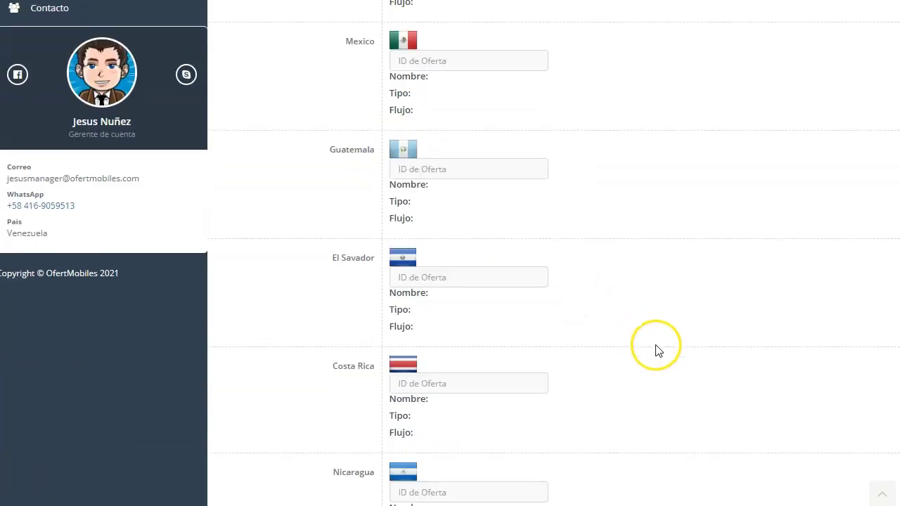
scroll(657, 338, down, 1)
scroll(552, 190, up, 1)
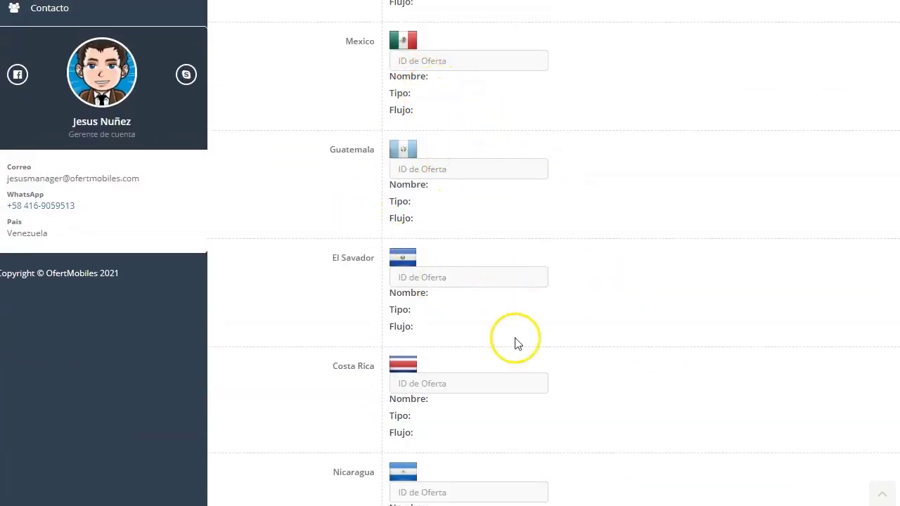
scroll(461, 397, down, 1)
scroll(623, 390, down, 7)
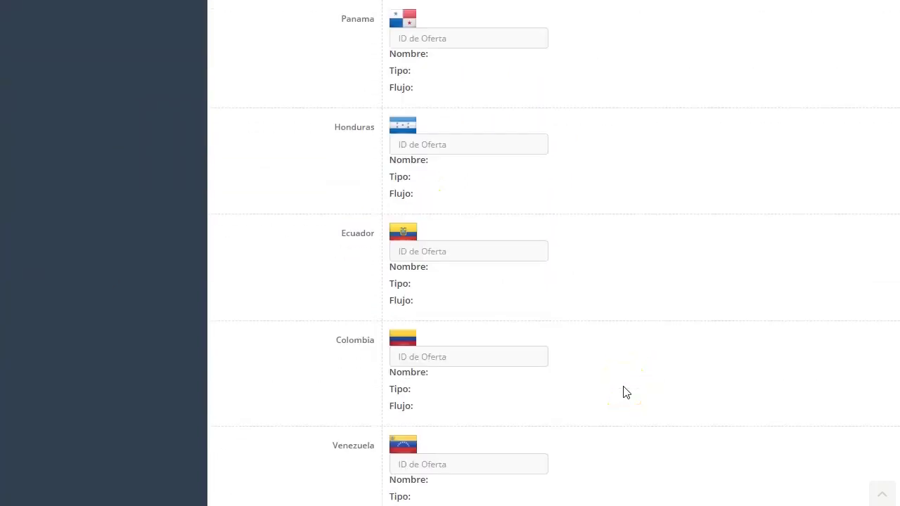
scroll(626, 391, down, 7)
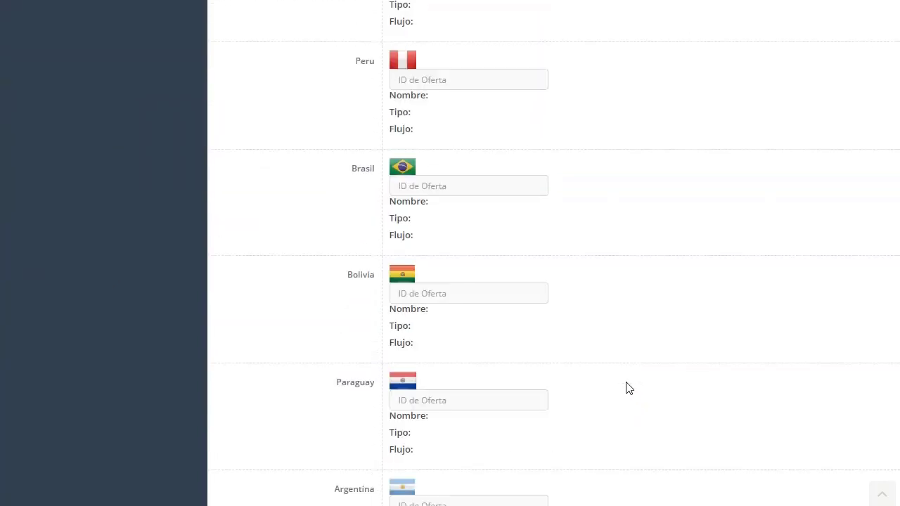
scroll(626, 390, down, 10)
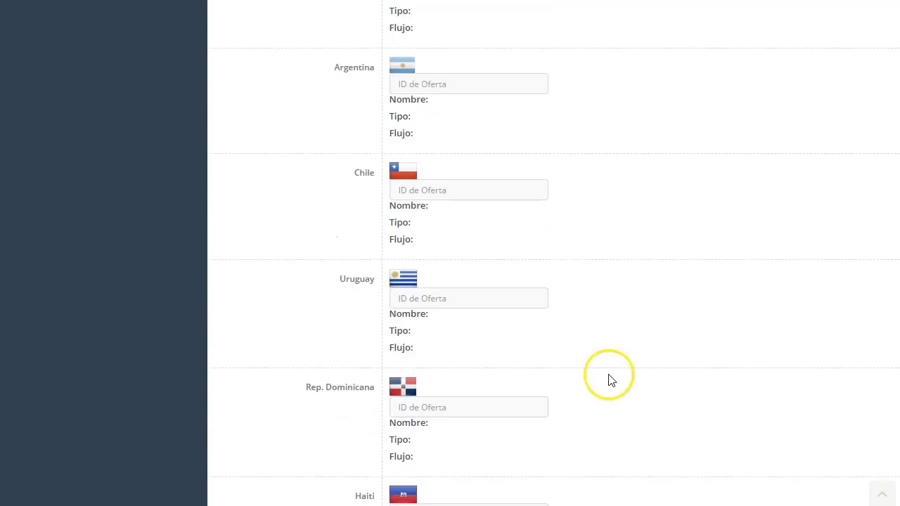
scroll(530, 299, down, 20)
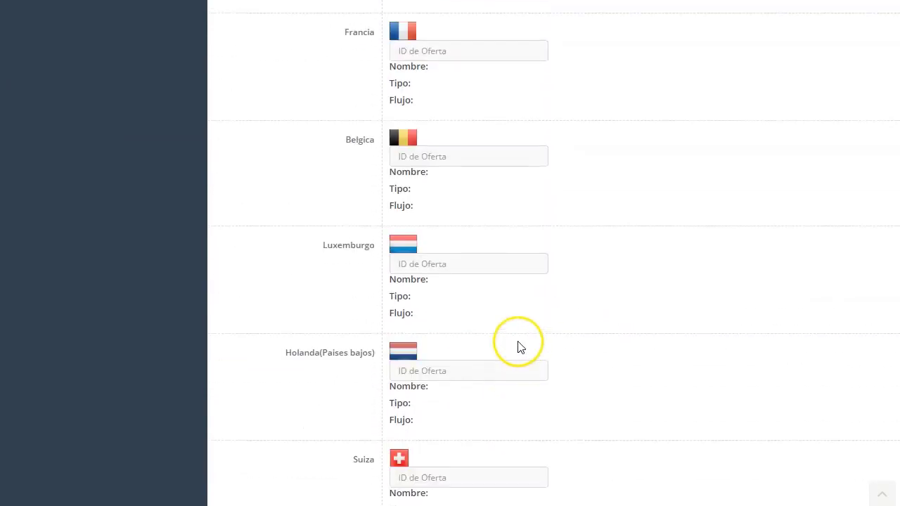
scroll(468, 478, down, 20)
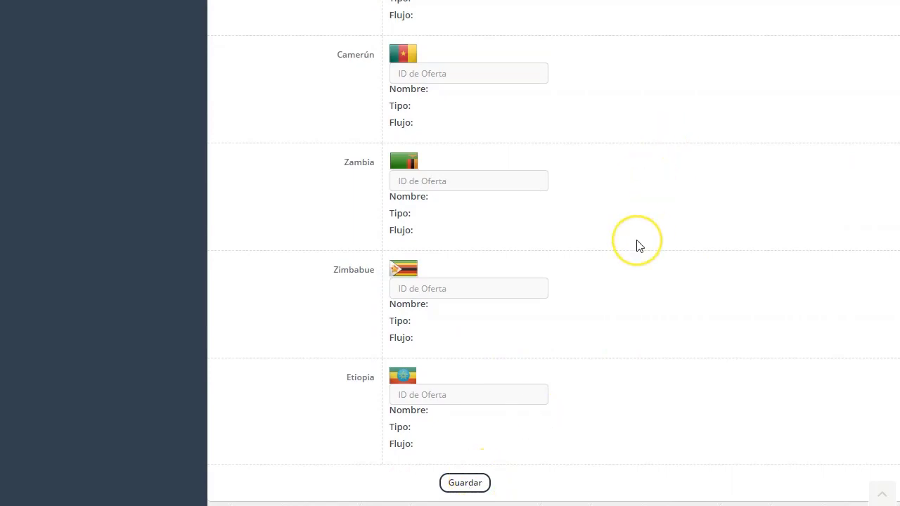
scroll(637, 247, up, 15)
scroll(637, 247, up, 20)
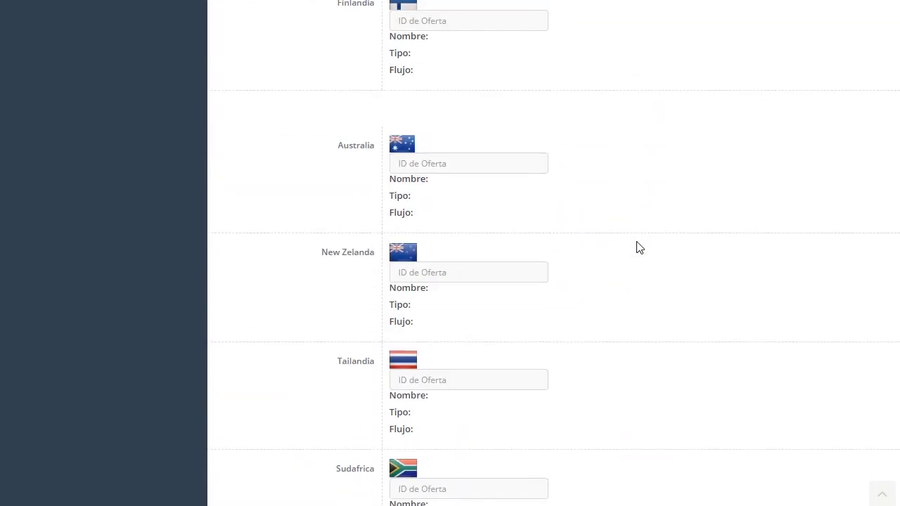
scroll(637, 247, up, 20)
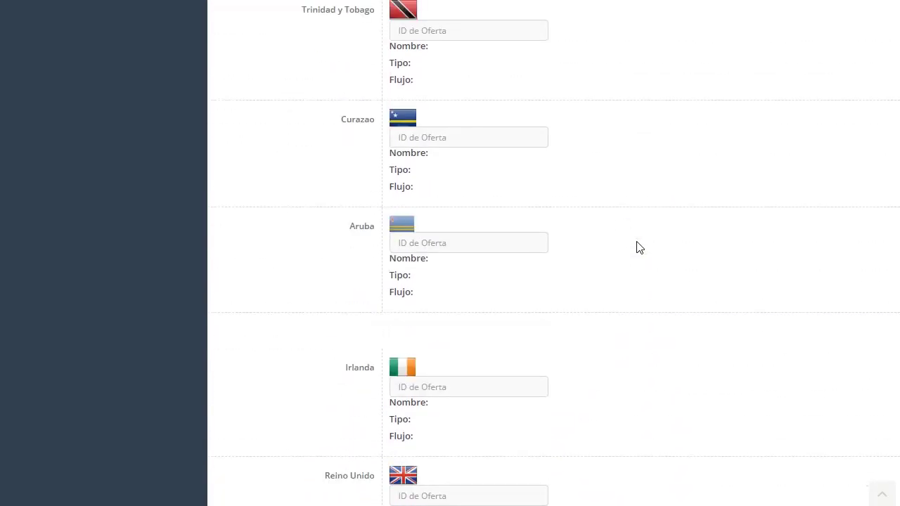